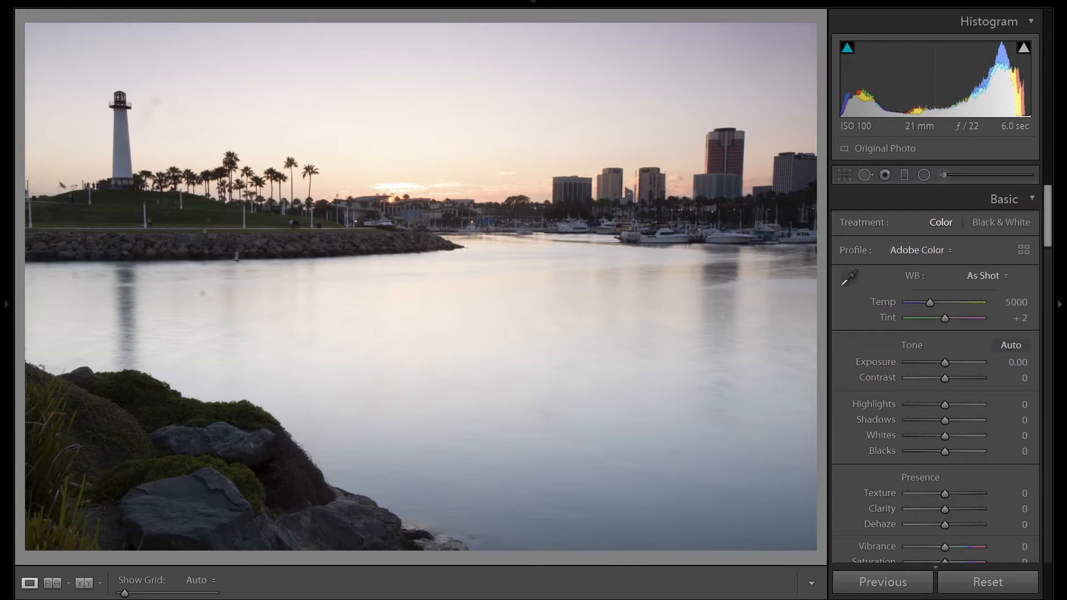
Turn on Constrain Crop in the Transform settings and set the Vertical correction to +10
scroll(967, 427, "down", 20)
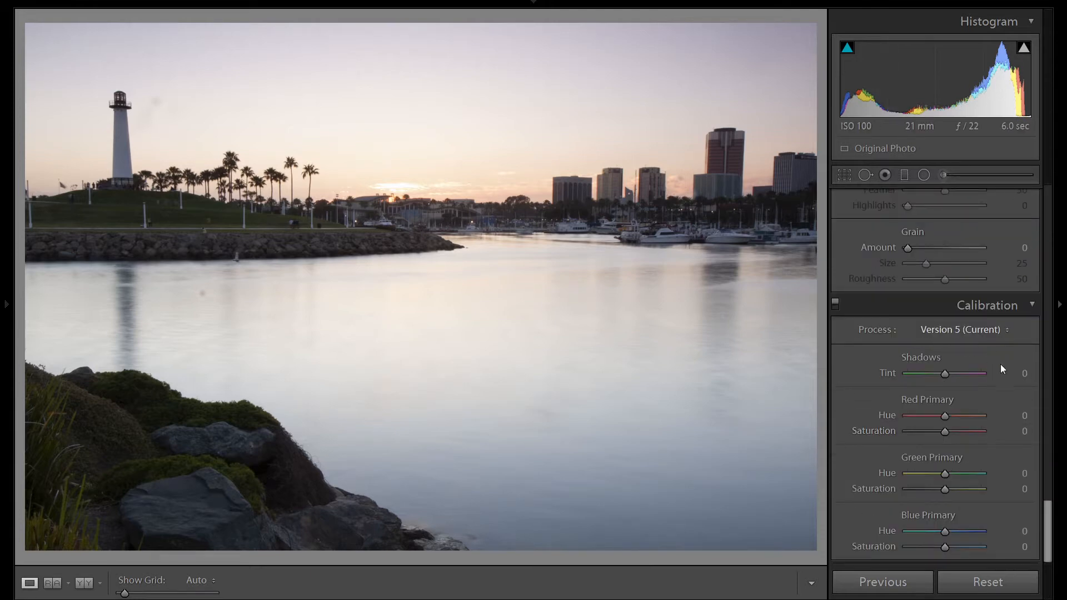
scroll(1002, 418, "up", 4)
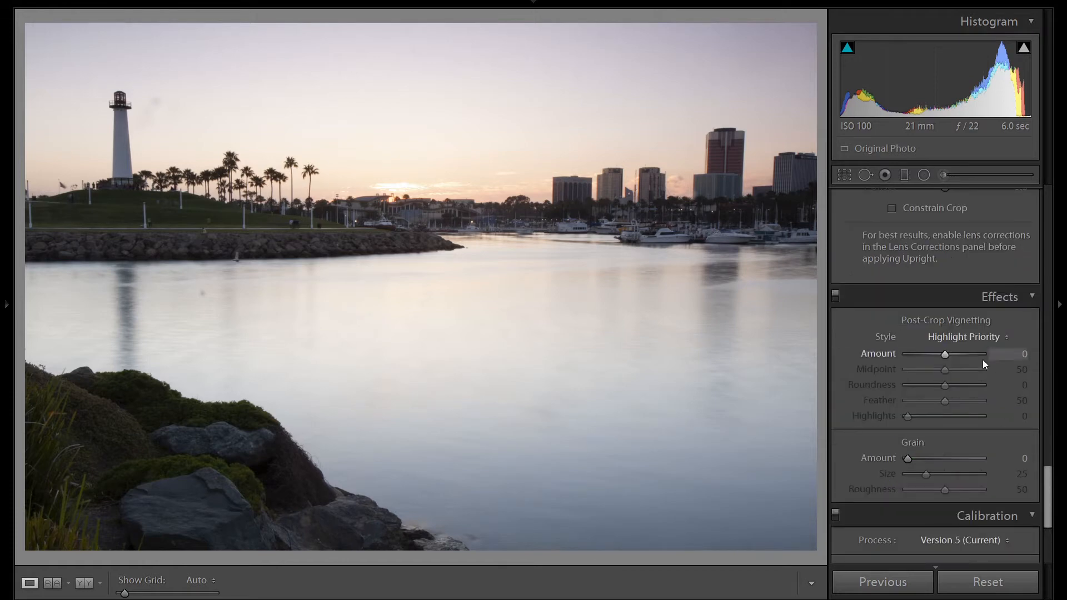
scroll(1002, 440, "up", 4)
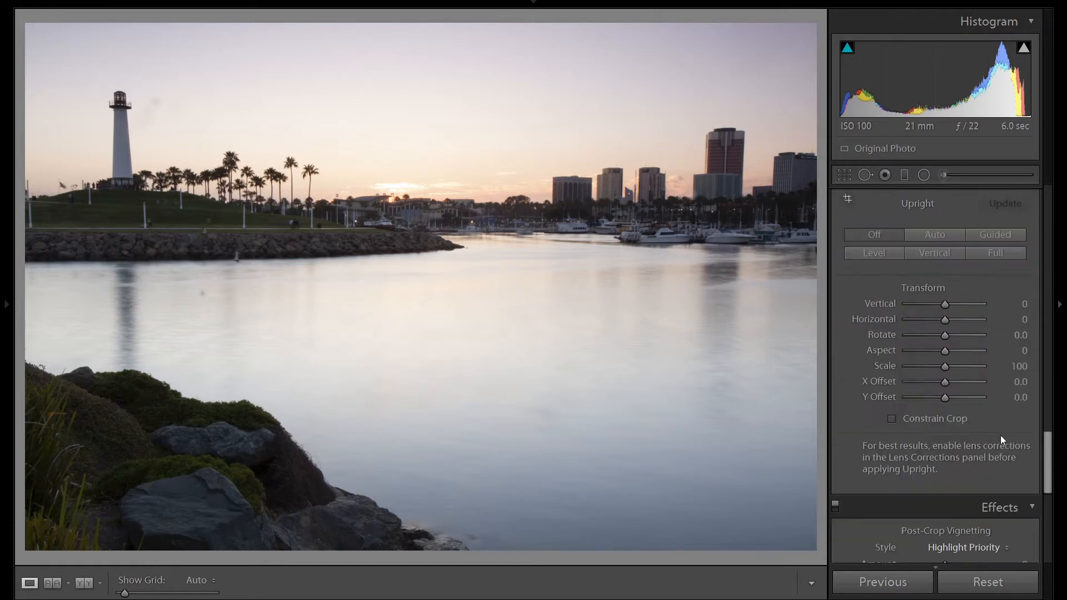
left_click(955, 425)
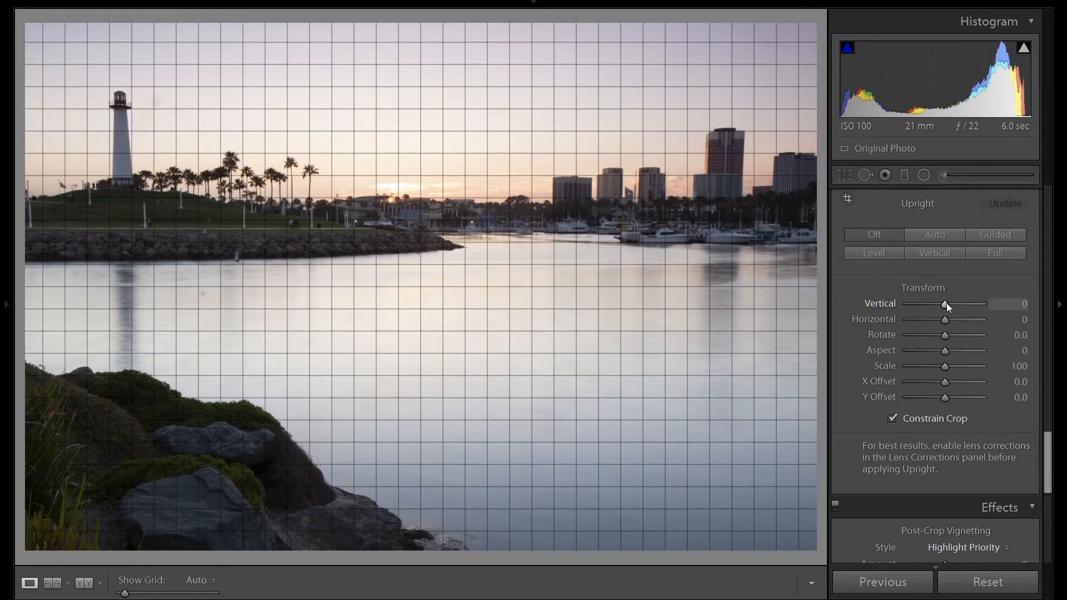
left_click(948, 304)
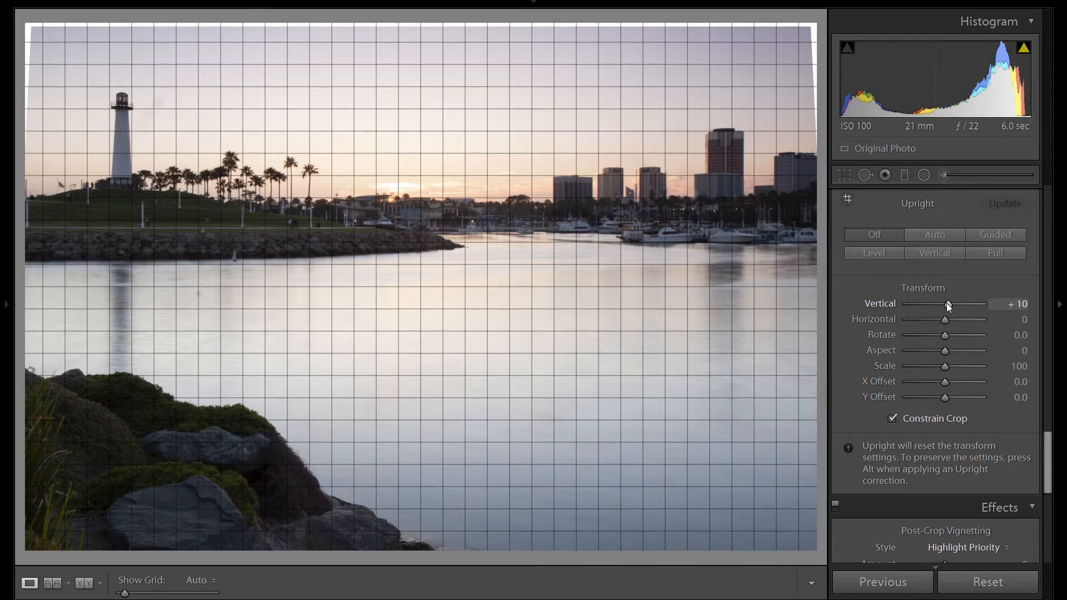
double_click(948, 304)
Enable Remove Chromatic Aberration and profile corrections for the lens
scroll(1021, 306, "up", 6)
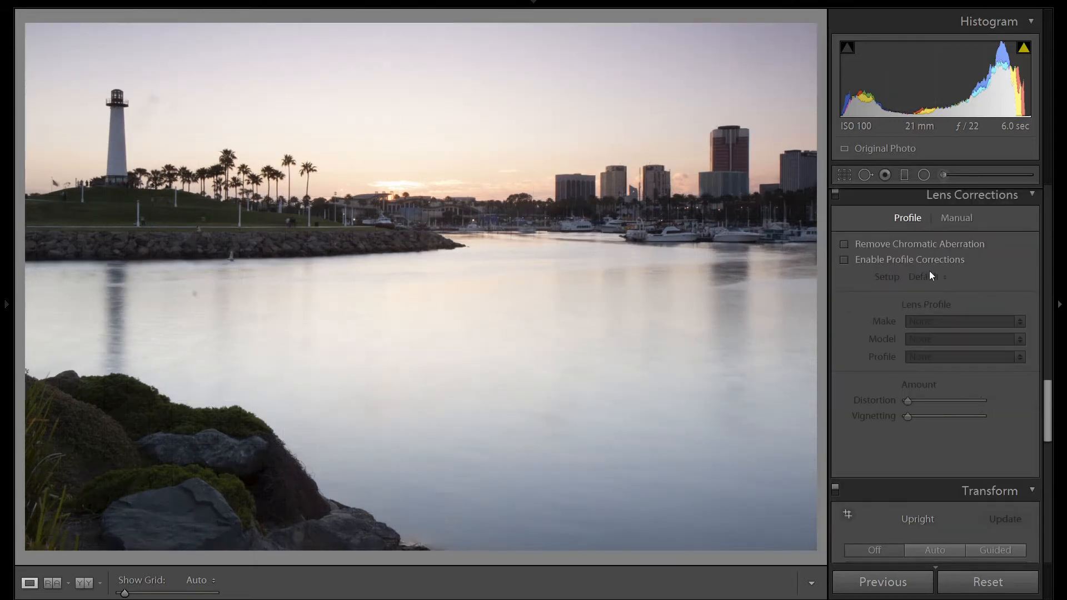
left_click(877, 259)
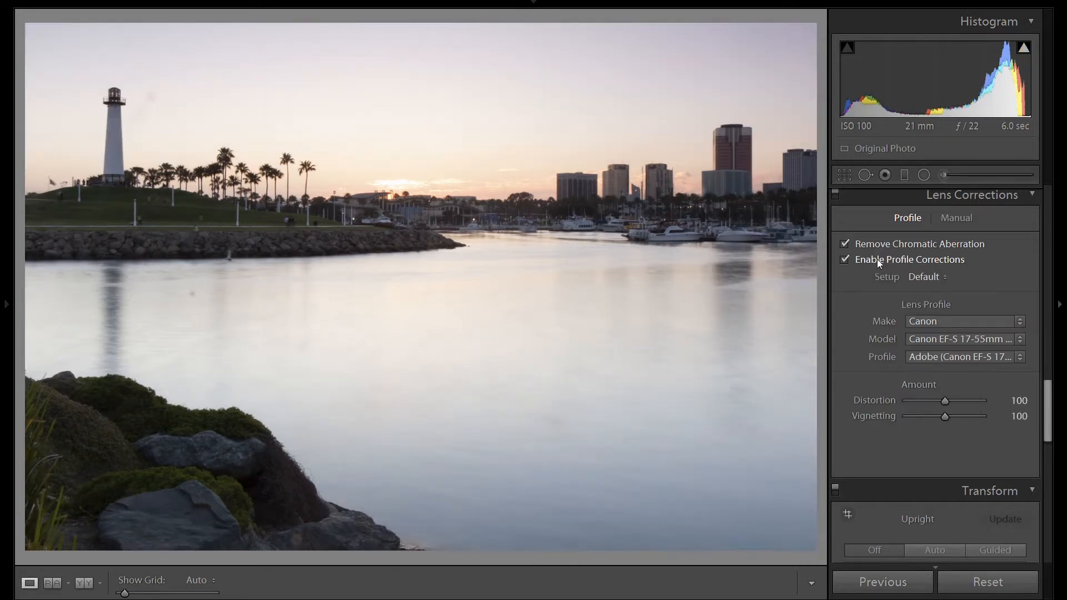
Set the sharpening Amount to 100 and raise Masking with the mask preview so only the edges are sharpened
scroll(1015, 295, "up", 2)
scroll(1017, 301, "up", 4)
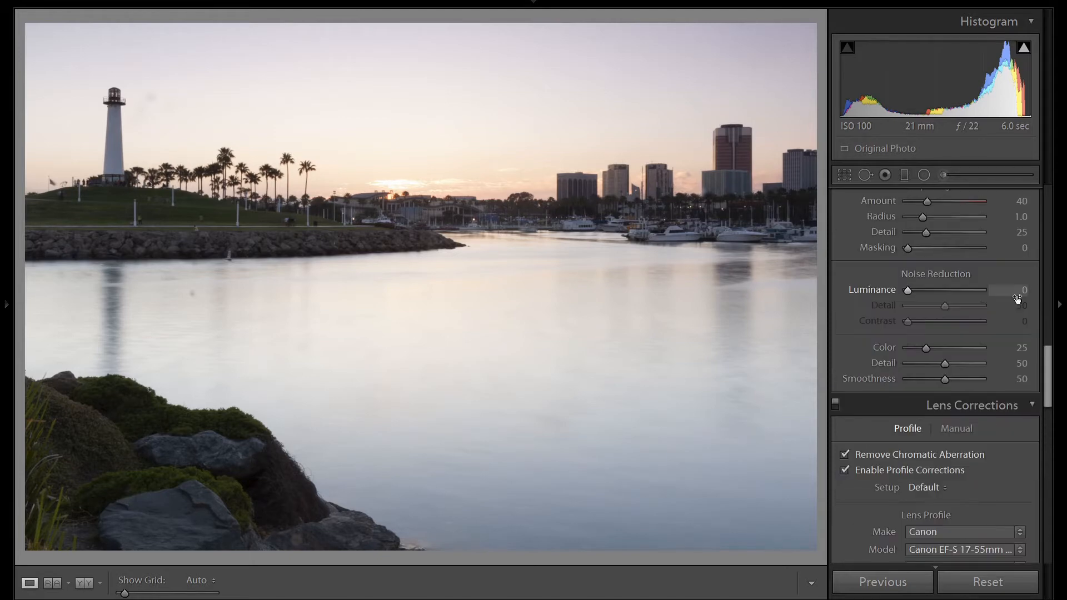
left_click(1020, 306)
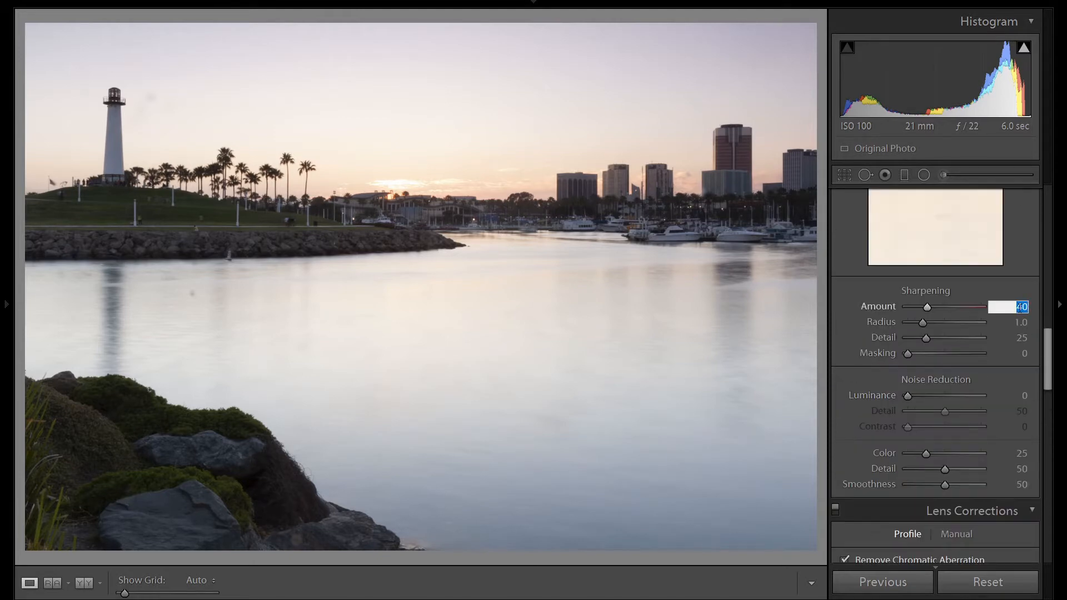
type("100")
key("Return")
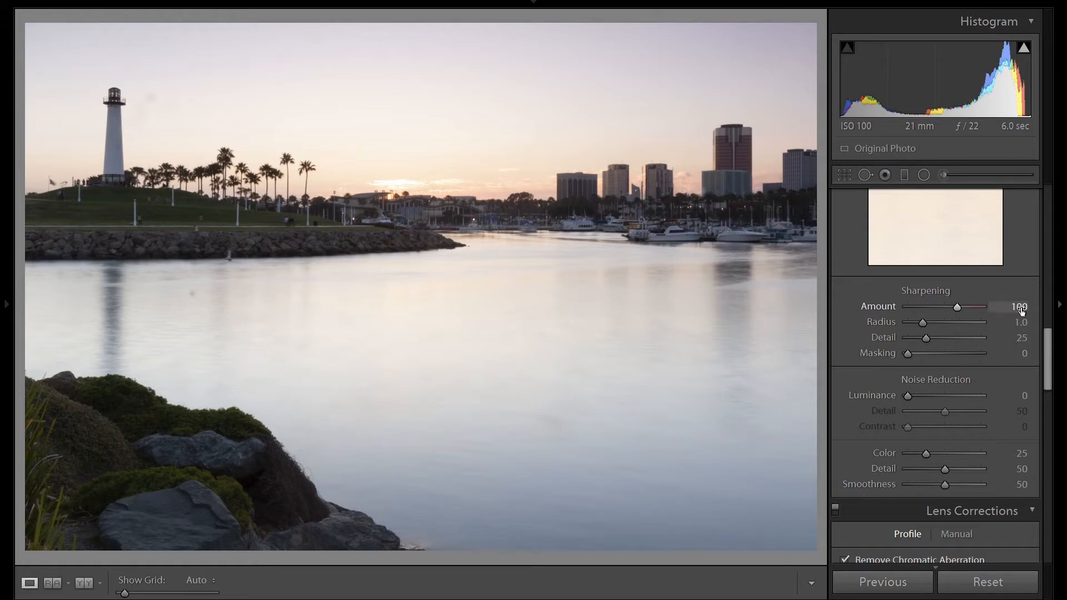
left_click(912, 355, "alt")
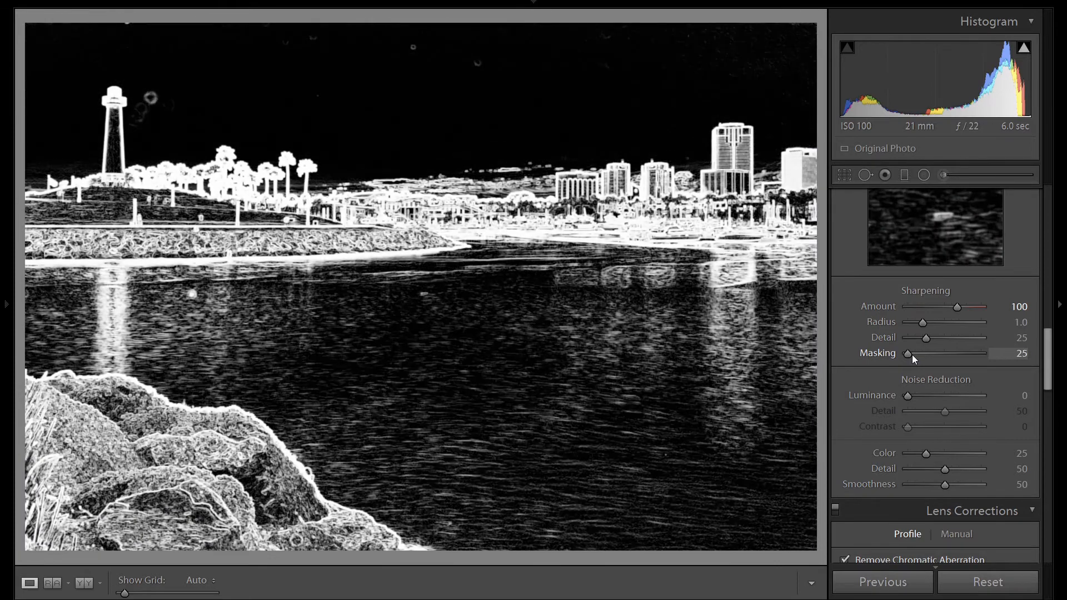
left_click_drag(912, 354, 954, 355)
Raise the photo's overall Exposure to +0.50
scroll(1020, 365, "up", 8)
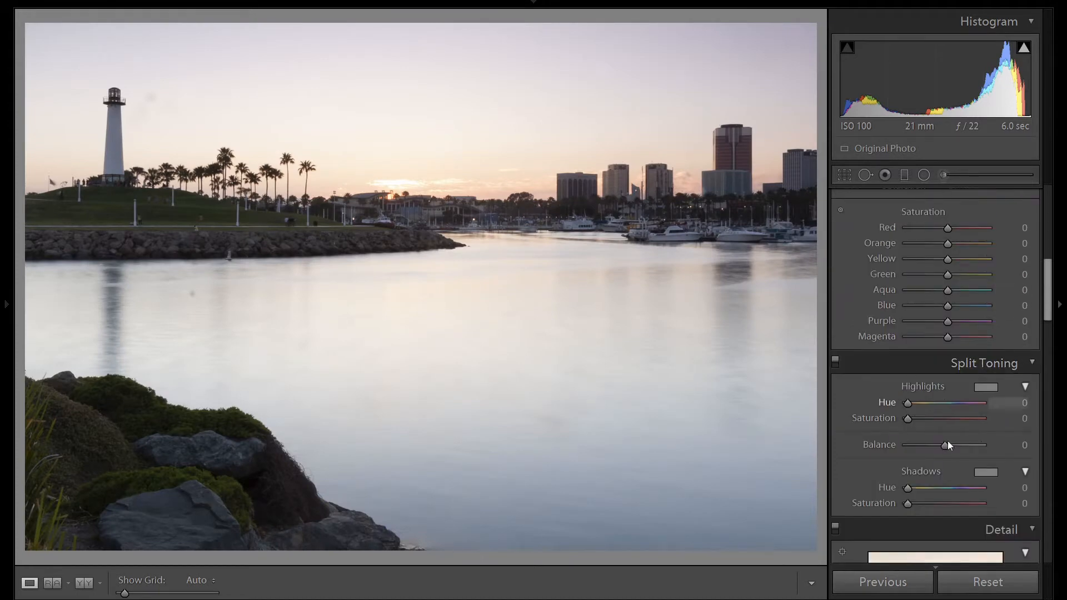
scroll(1006, 380, "up", 4)
scroll(1008, 384, "up", 4)
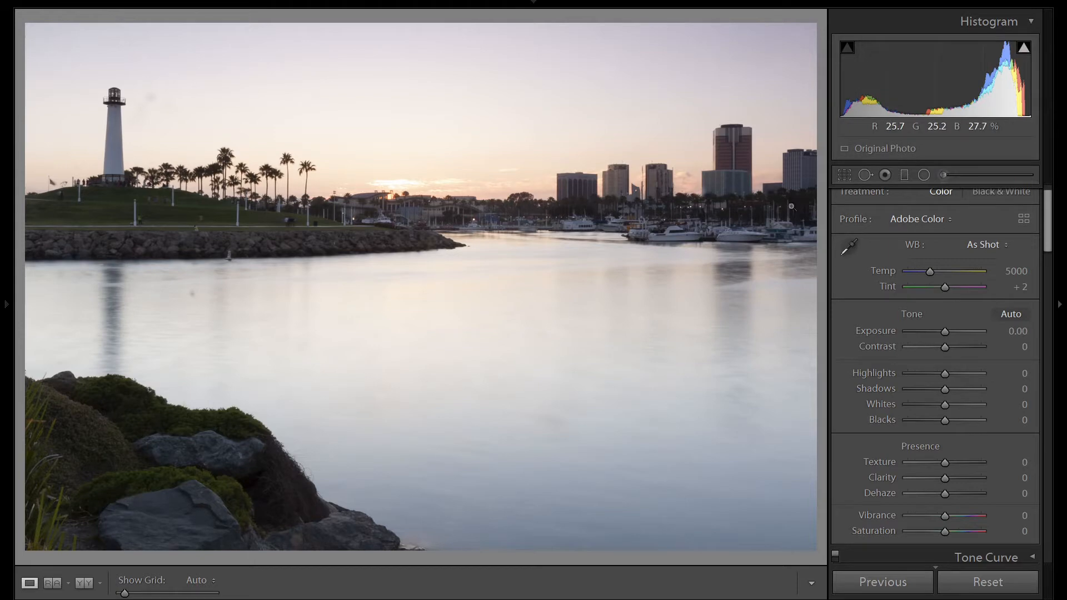
key("Up")
key("Up")
key("Up")
key("Up")
key("Up")
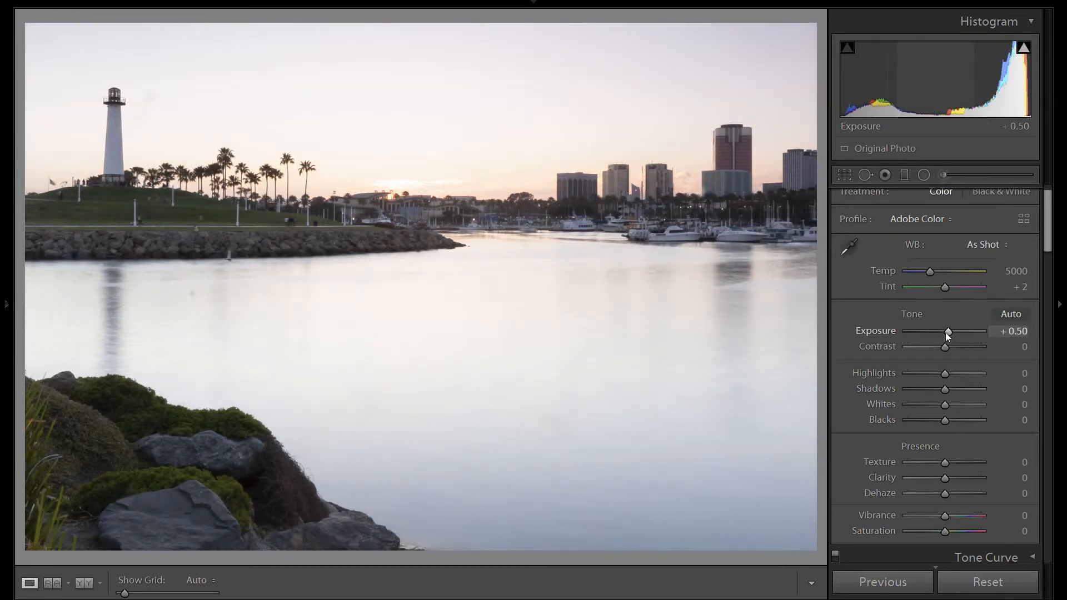
Lower the photo's Highlights to -100 and set the Shadows to +65
left_click_drag(943, 374, 981, 392)
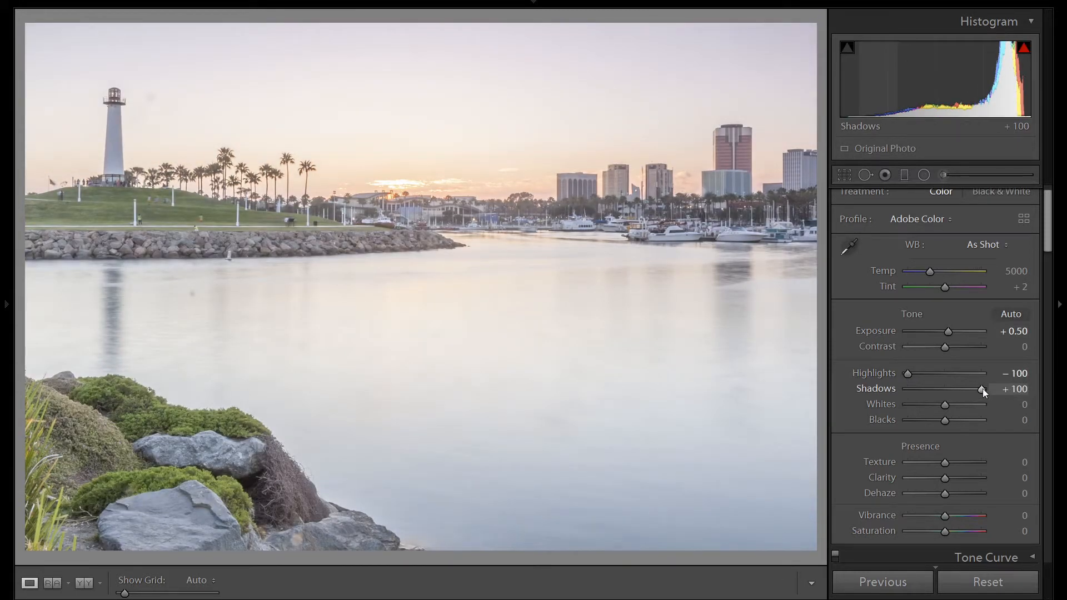
key("Down")
key("Down")
key("Down")
key("Down")
key("Down")
key("Down")
key("Down")
key("Down")
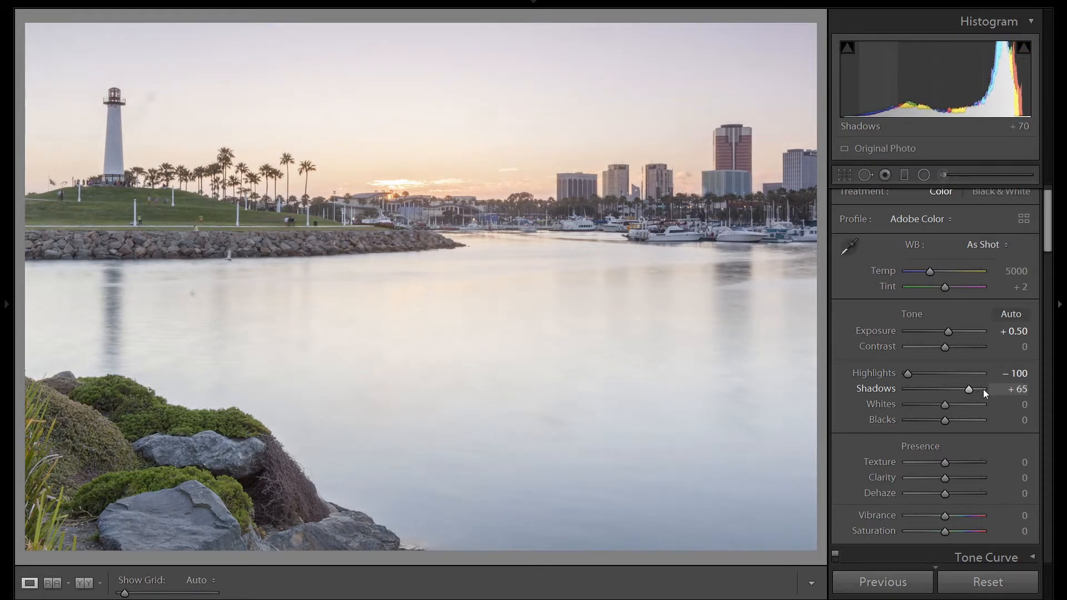
key("Up")
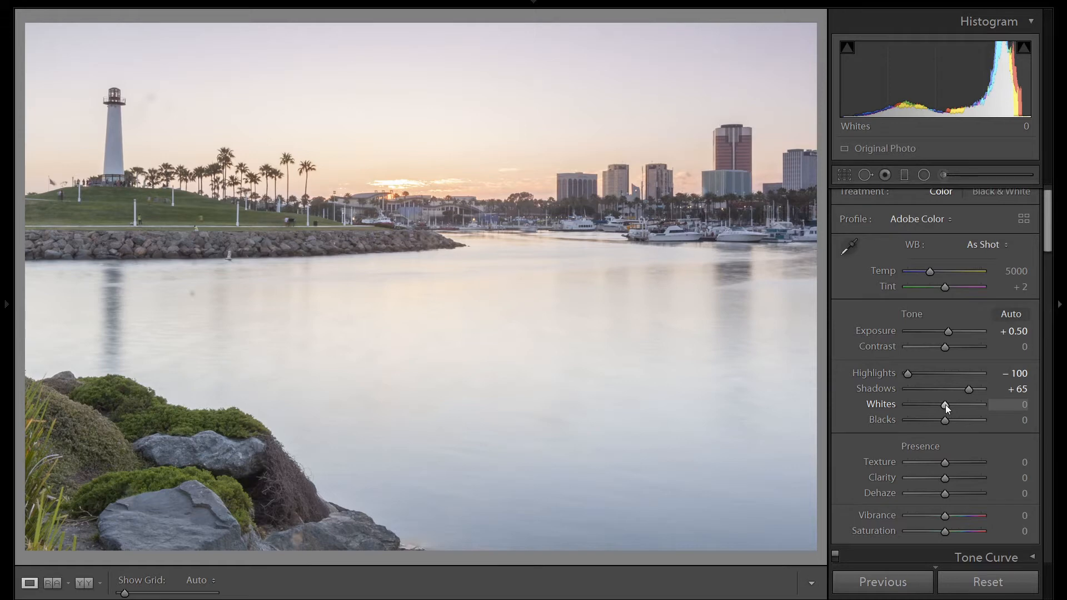
Set the photo's Whites to +15
key("Up")
key("Up")
key("Up")
key("Up")
key("Down")
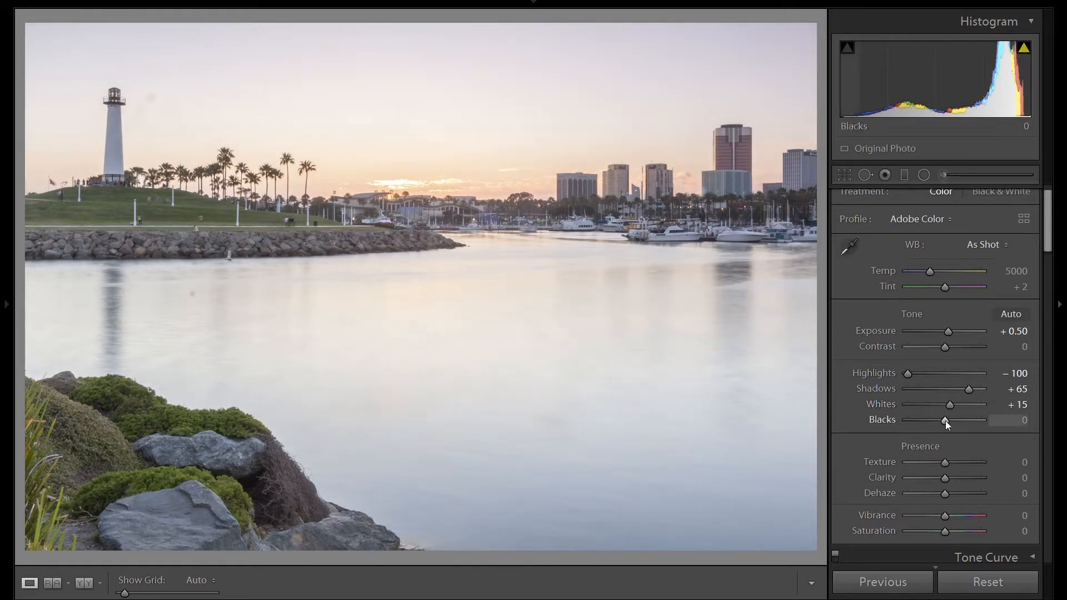
Set the photo's Blacks to -20
key("Down")
key("Down")
key("Down")
key("Down")
key("Down")
key("Down")
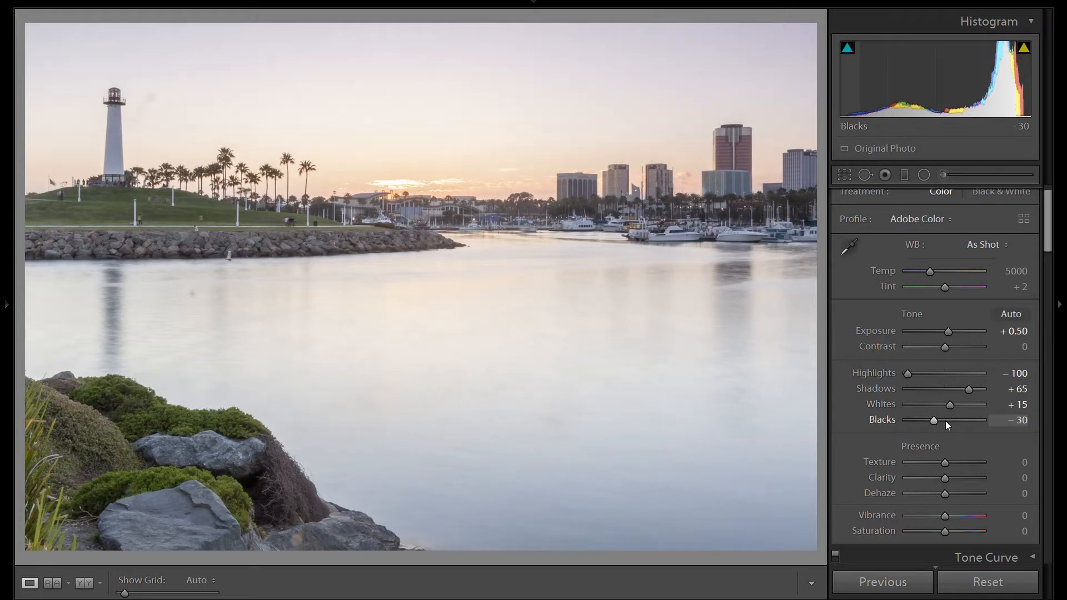
key("Up")
key("Up")
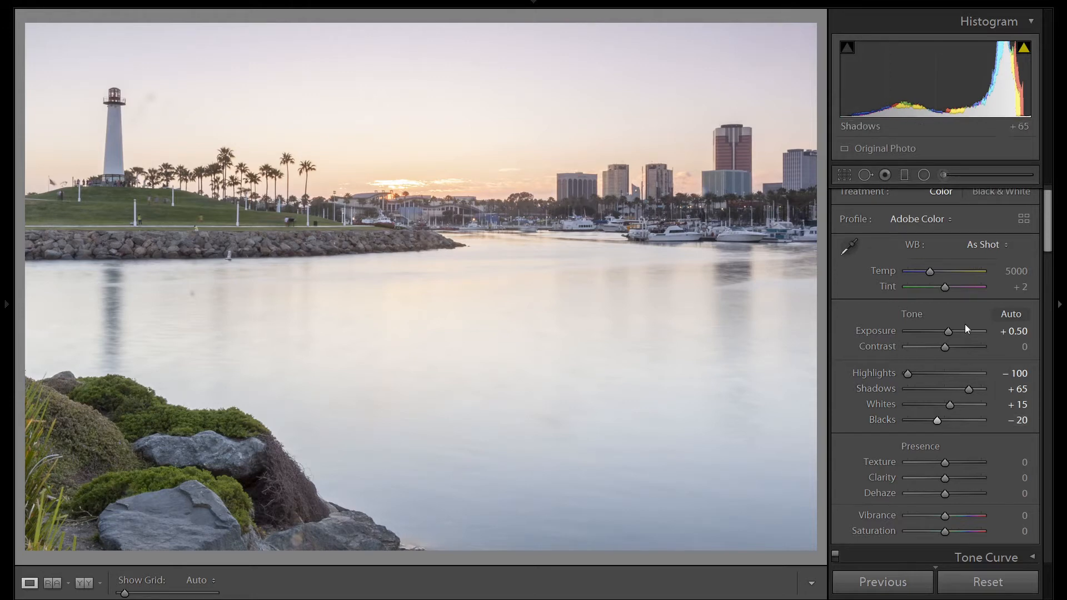
Add a graduated filter over the sky with its transition across the horizon, and set its range mask to Luminance
left_click(905, 175)
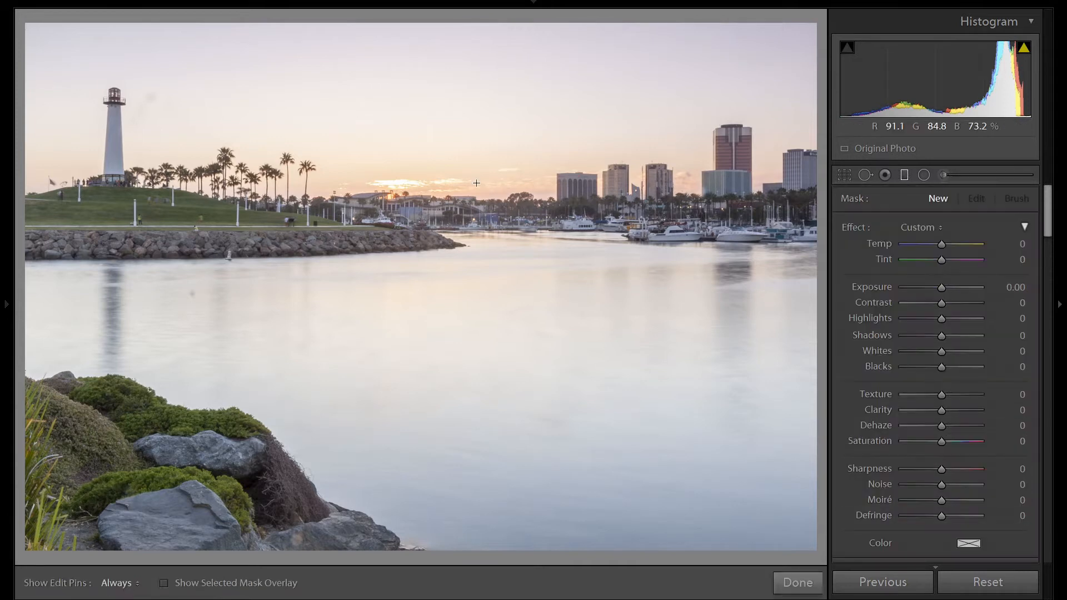
left_click_drag(476, 182, 476, 231)
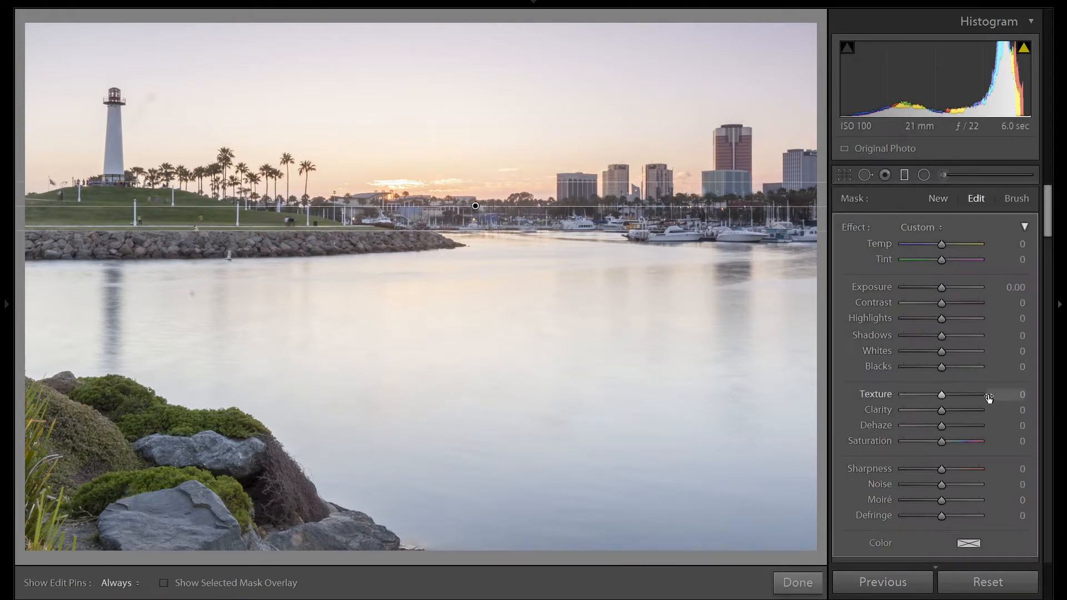
scroll(989, 405, "down", 4)
left_click(965, 366)
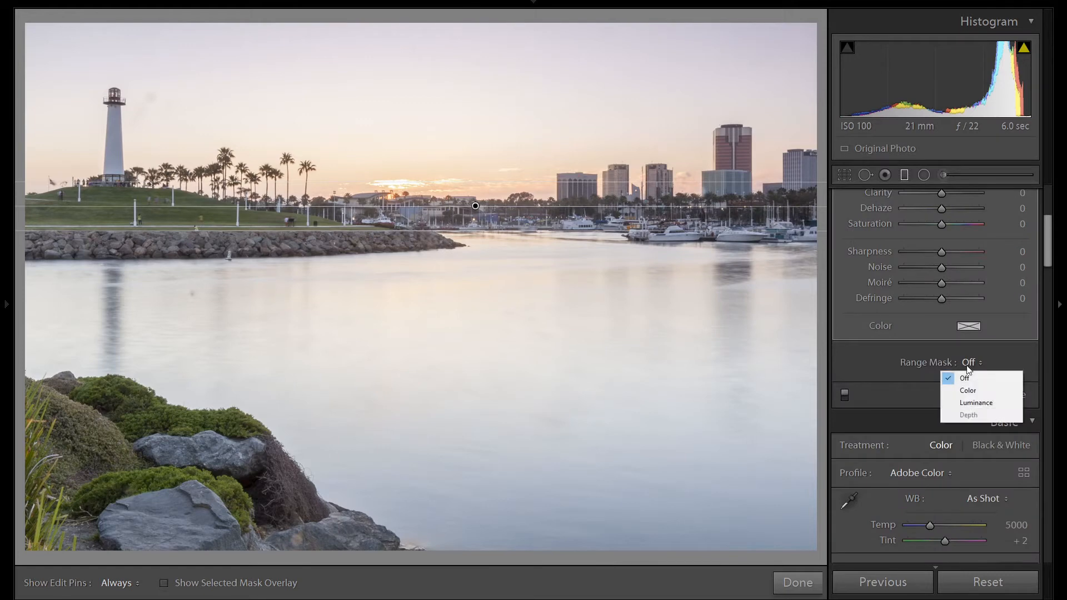
left_click(976, 402)
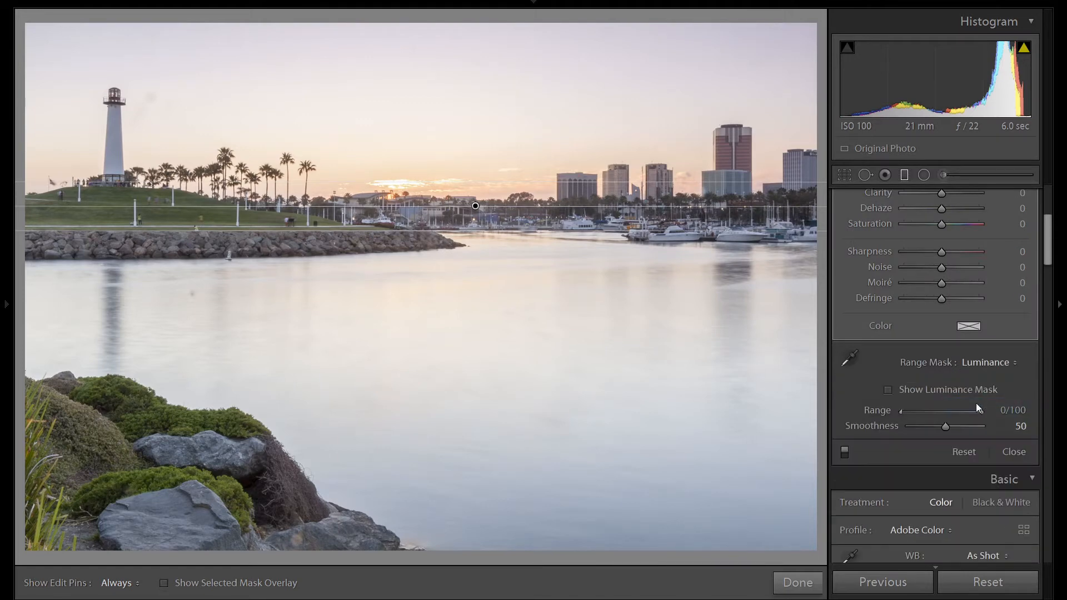
Narrow the filter's luminance range to 68/100 with the mask overlay shown, so it covers only the bright sky
key("o")
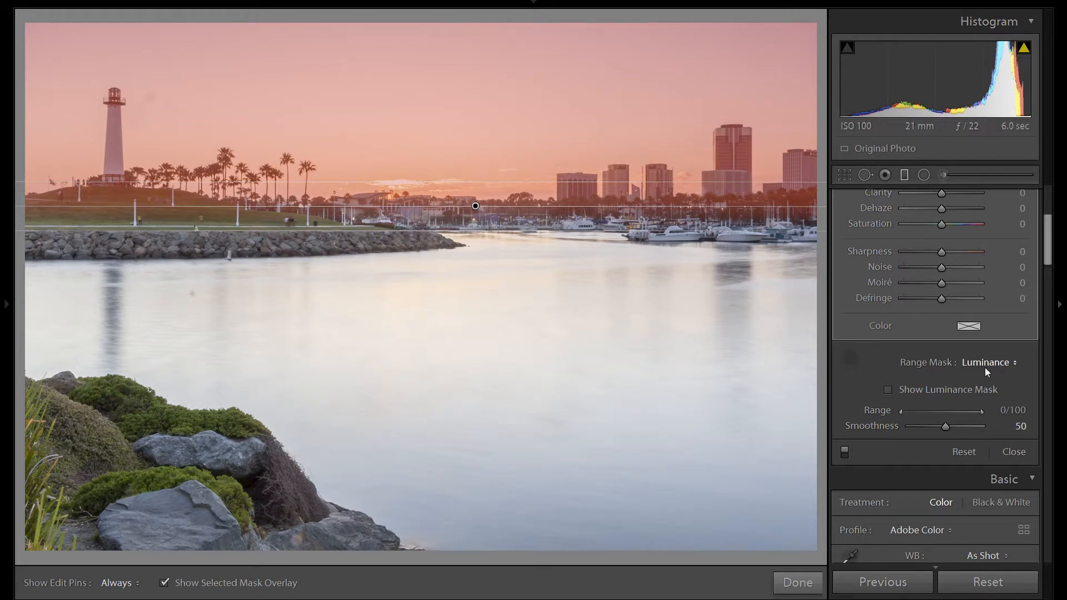
left_click(458, 116)
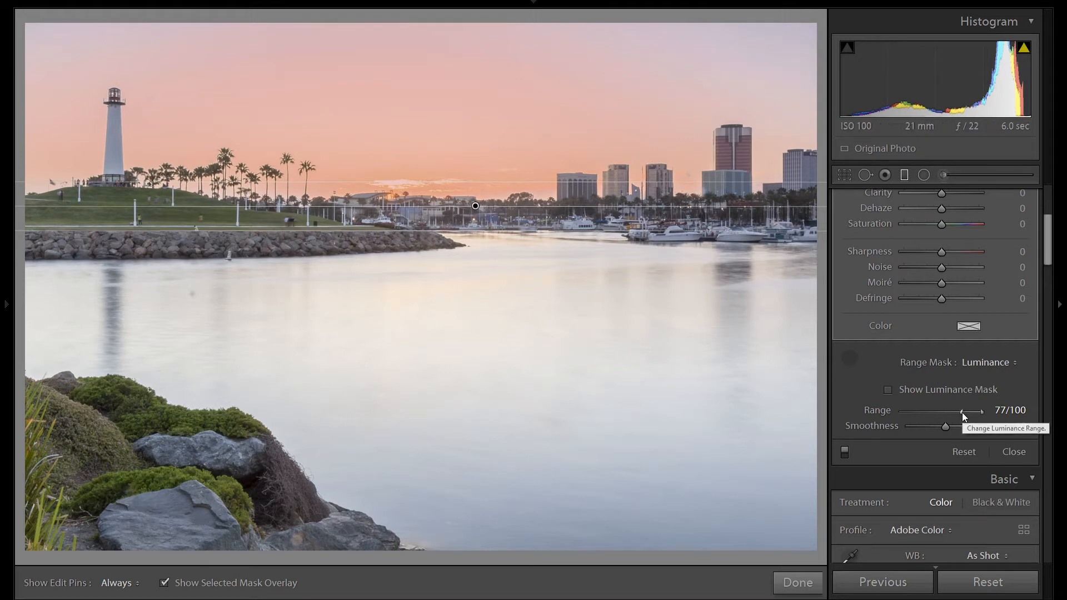
left_click_drag(962, 412, 956, 414)
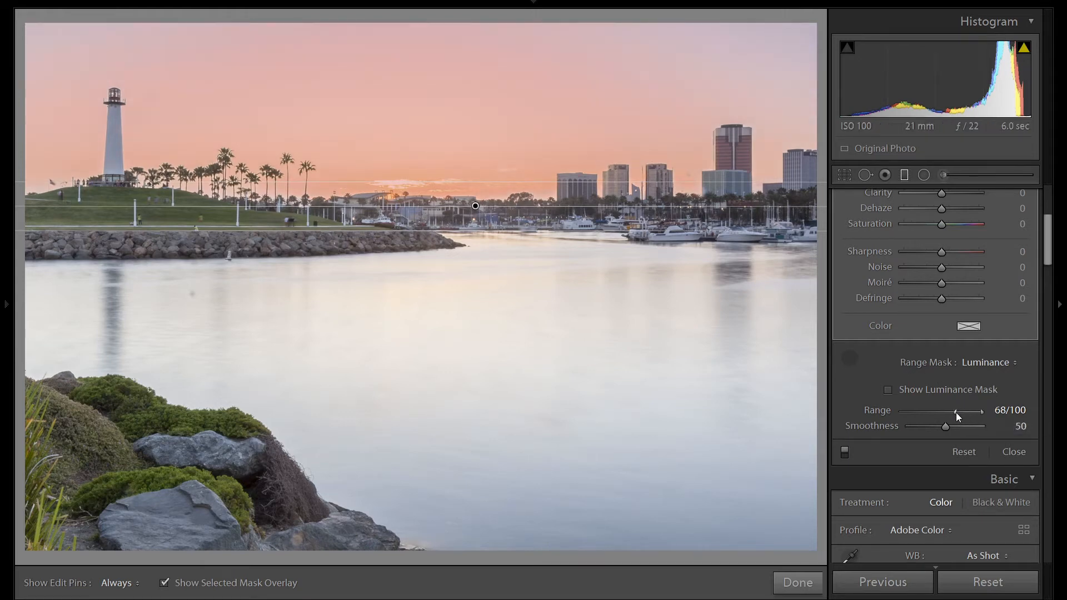
key("o")
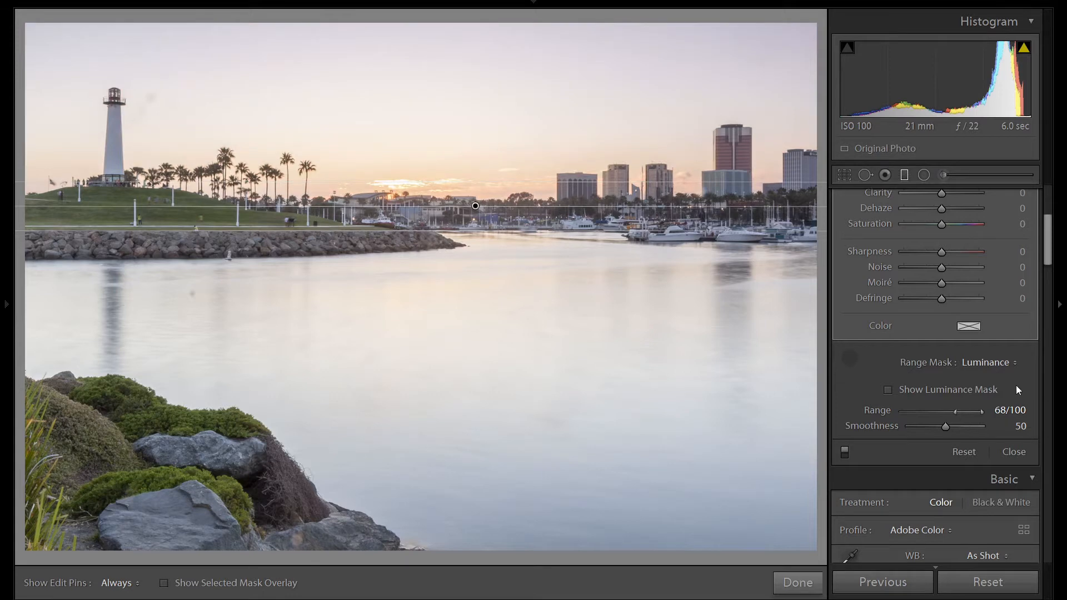
Warm the sky by setting the graduated filter's Temp to 17
scroll(1017, 385, "up", 5)
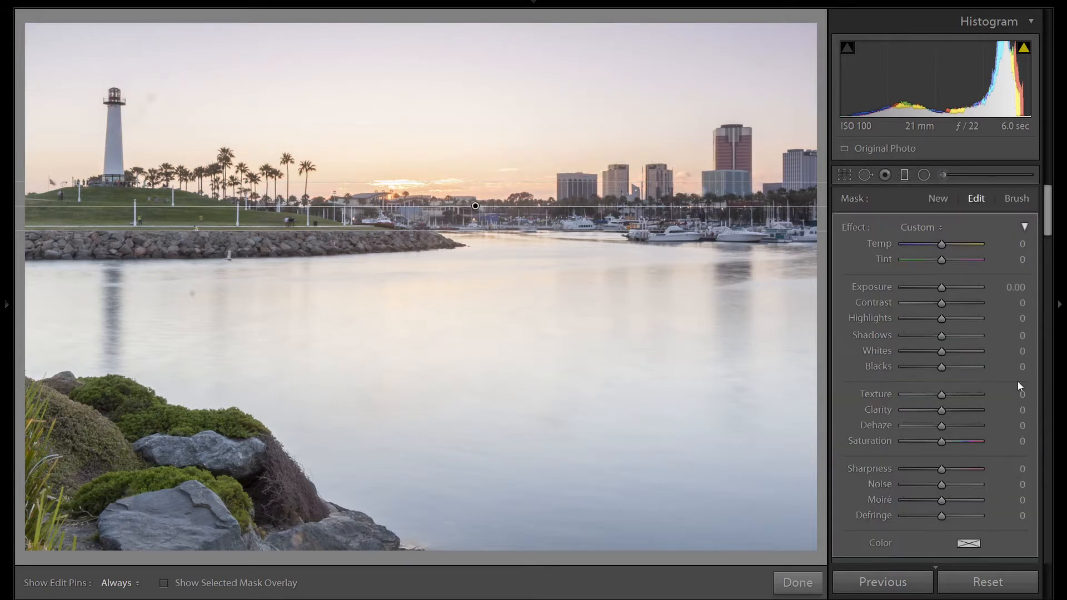
left_click(942, 244)
key("Up")
key("Up")
key("Up")
key("Up")
key("Up")
key("Up")
key("Up")
key("Up")
key("Up")
key("Up")
key("Up")
key("Up")
key("Up")
key("Up")
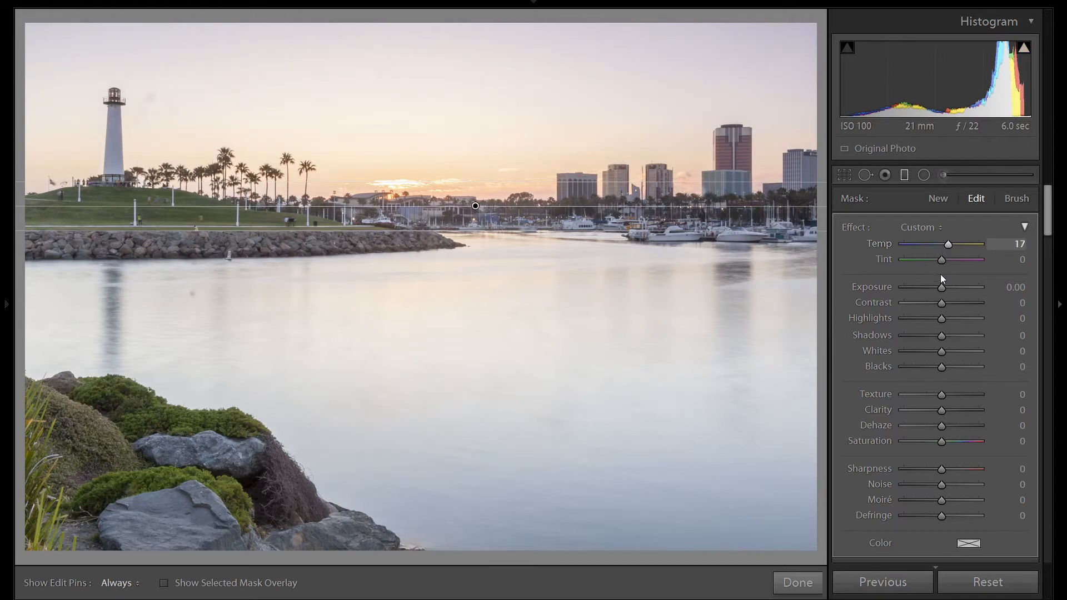
Set the graduated filter's Exposure to -0.40 and Saturation to 37, and finish editing the filter
key("Down")
key("Down")
key("Down")
key("Down")
key("Down")
key("Down")
key("Down")
key("Down")
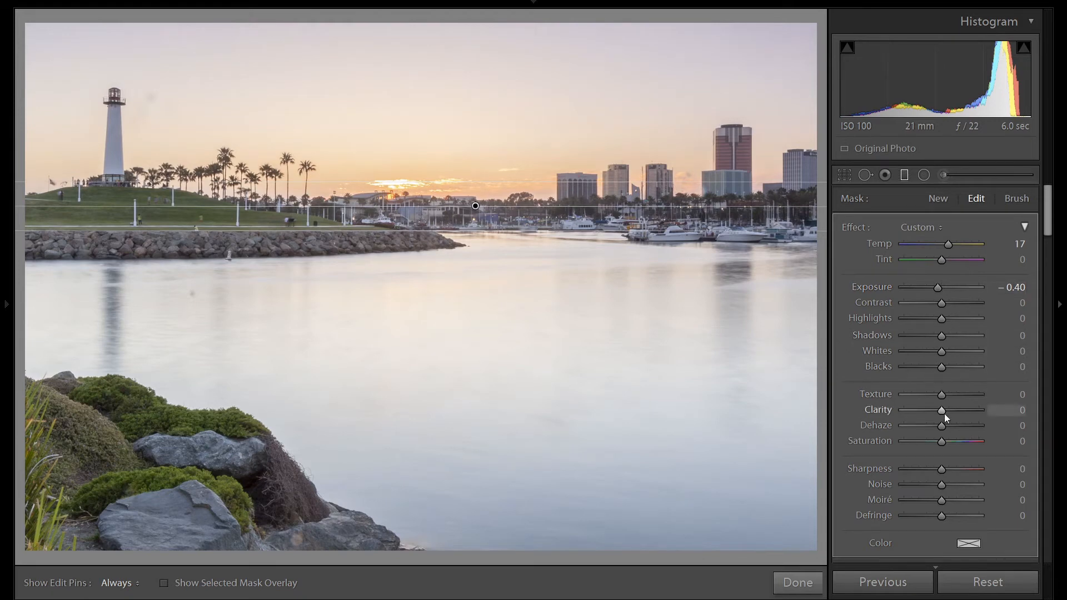
left_click_drag(943, 441, 957, 441)
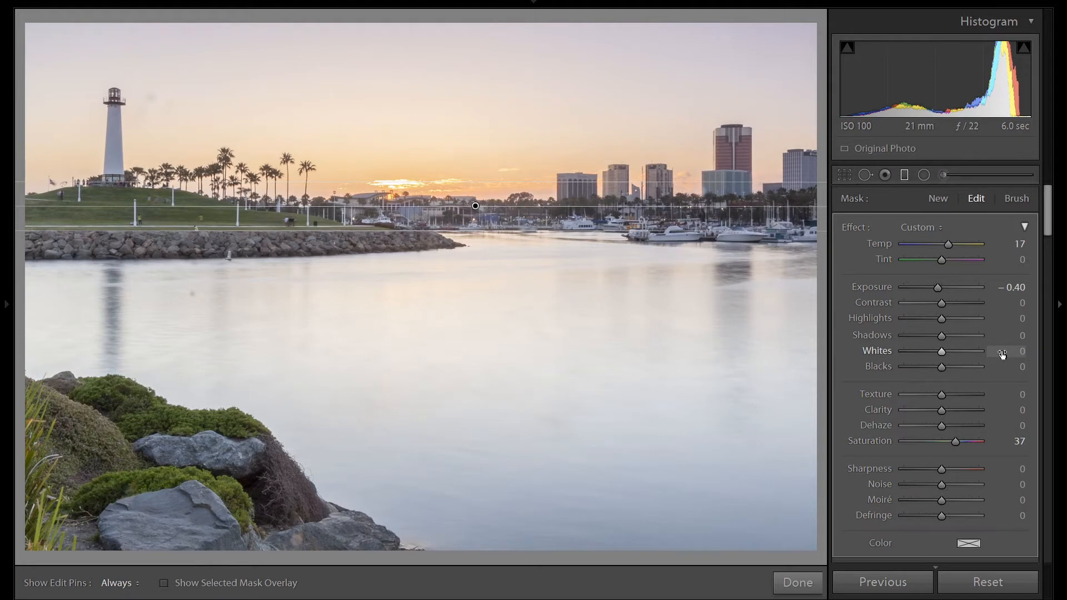
left_click(908, 174)
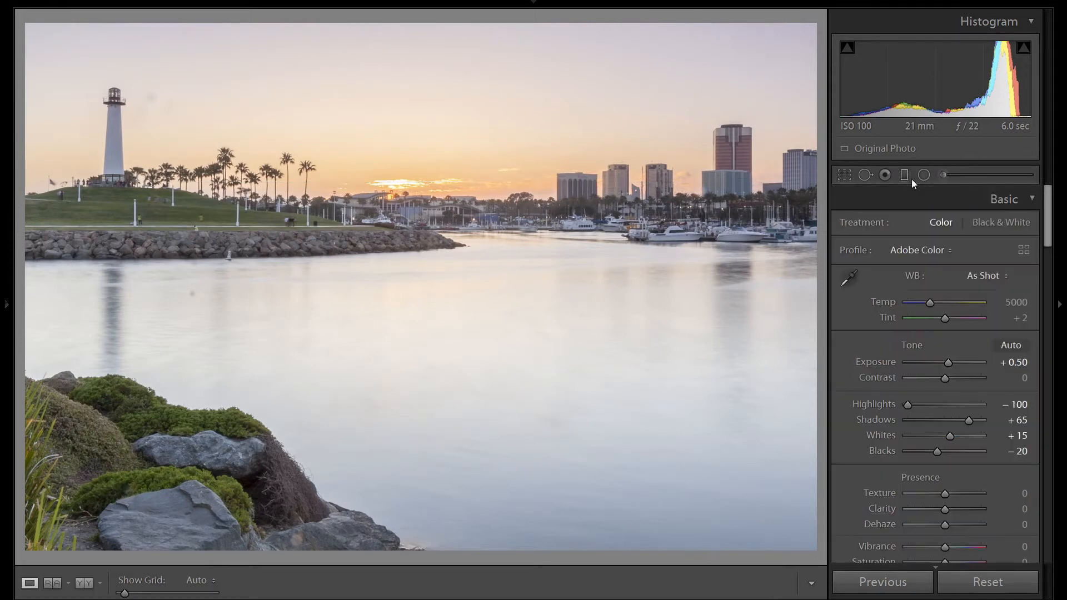
Apply the Camera Matching Landscape profile to the photo
left_click(1023, 251)
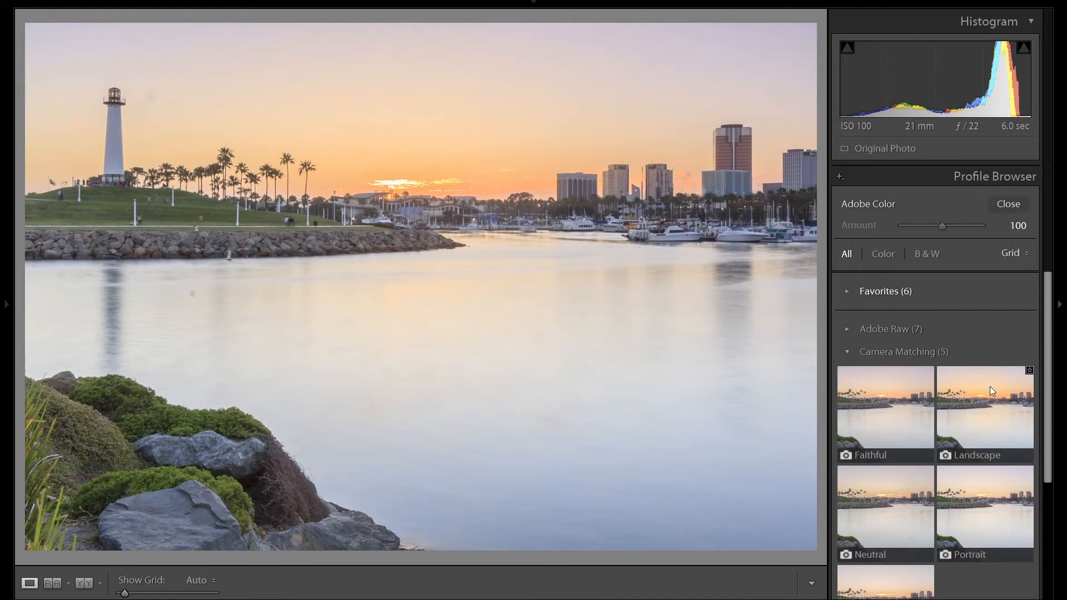
left_click(985, 405)
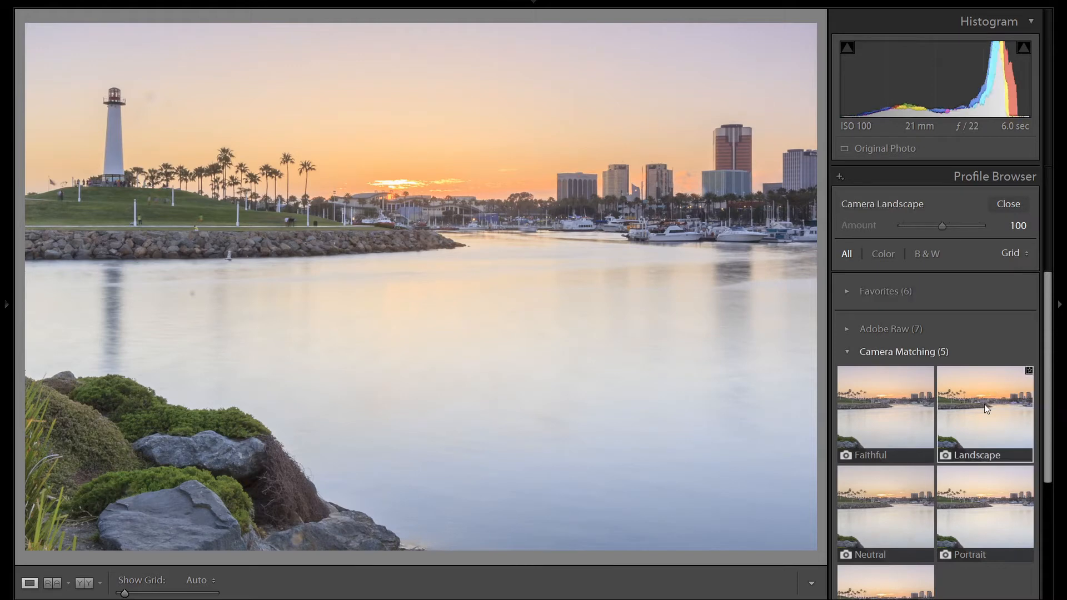
Close the profile browser and set the HSL Luminance of Yellow to -20
left_click(1012, 206)
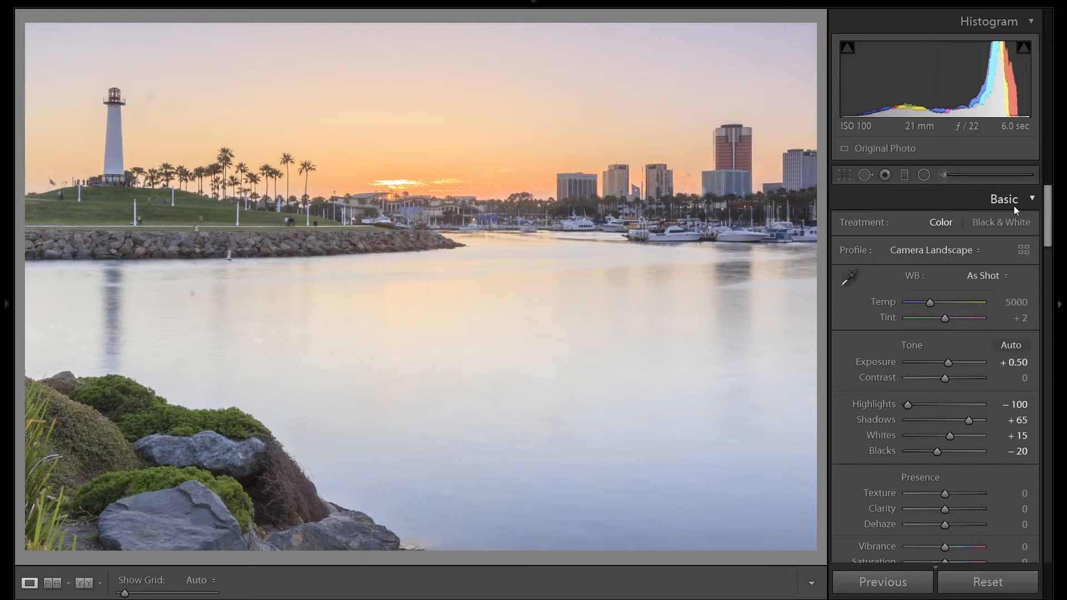
scroll(1019, 398, "down", 6)
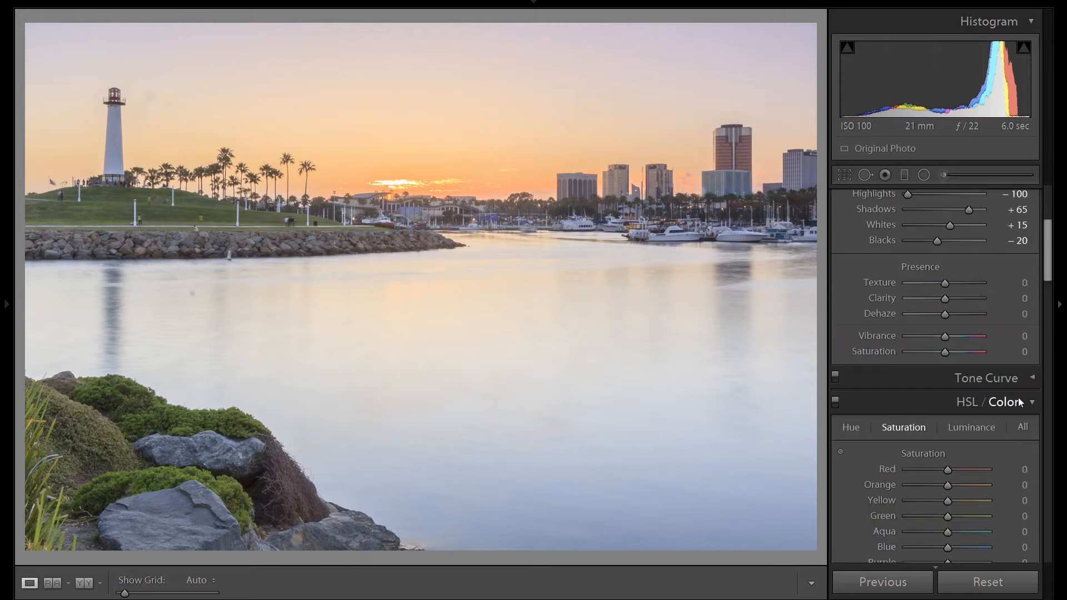
left_click(971, 322)
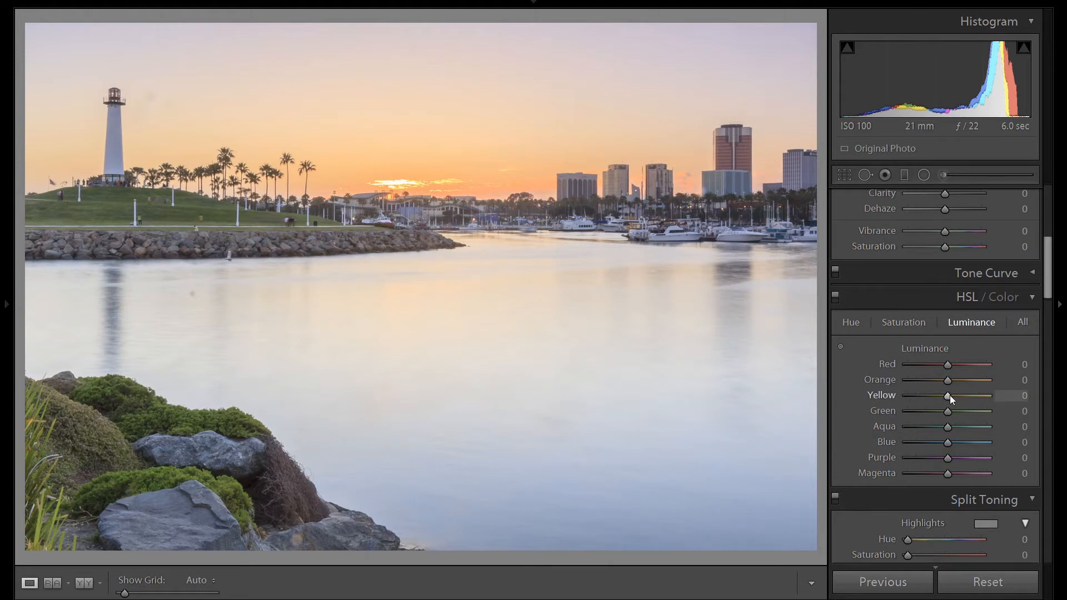
key("Down")
key("Down")
key("Down")
key("Down")
key("Down")
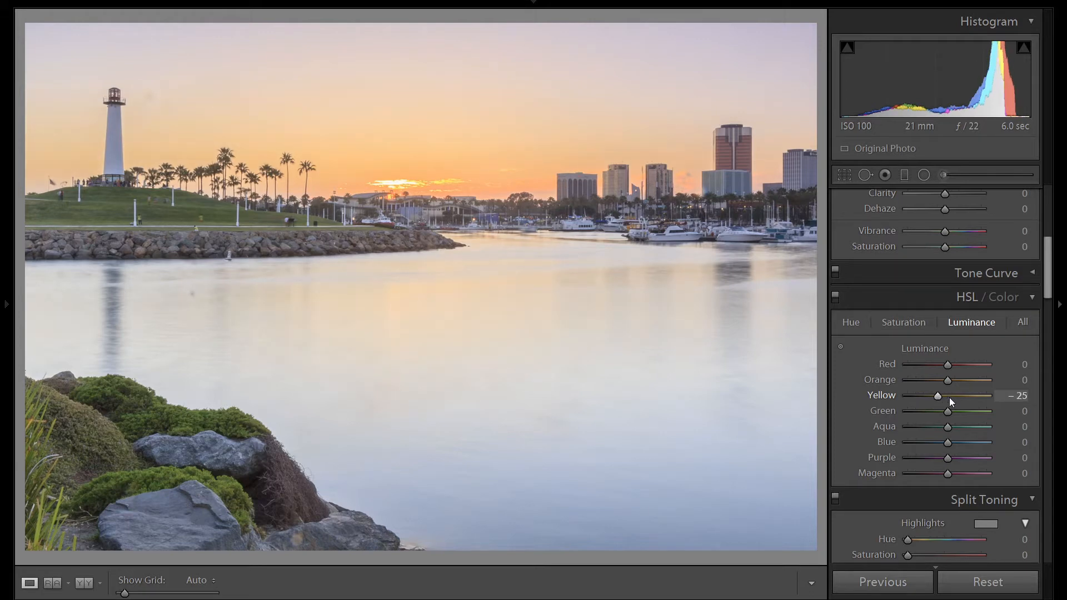
key("Up")
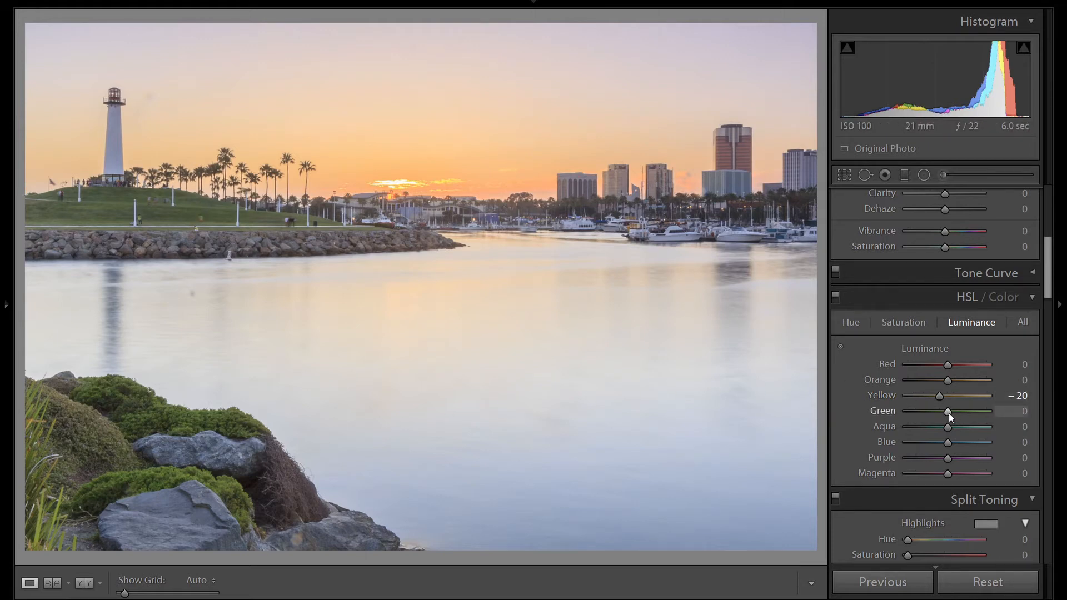
Set the HSL Luminance of Green to +50, and of Purple and Magenta to -10
key("Up")
key("Up")
key("Up")
key("Up")
key("Up")
key("Up")
key("Up")
key("Up")
key("Up")
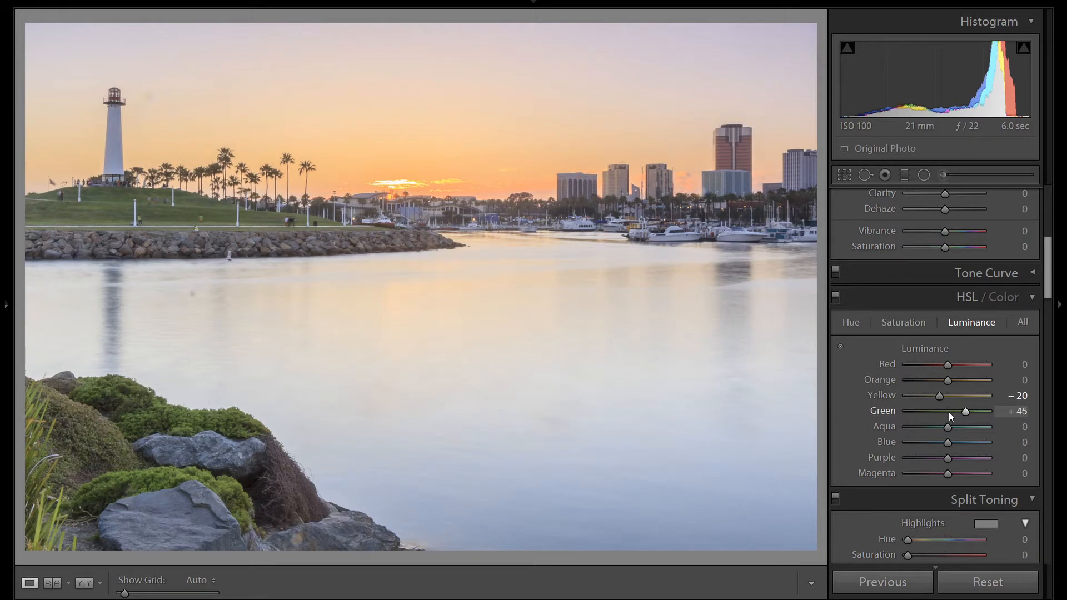
key("Up")
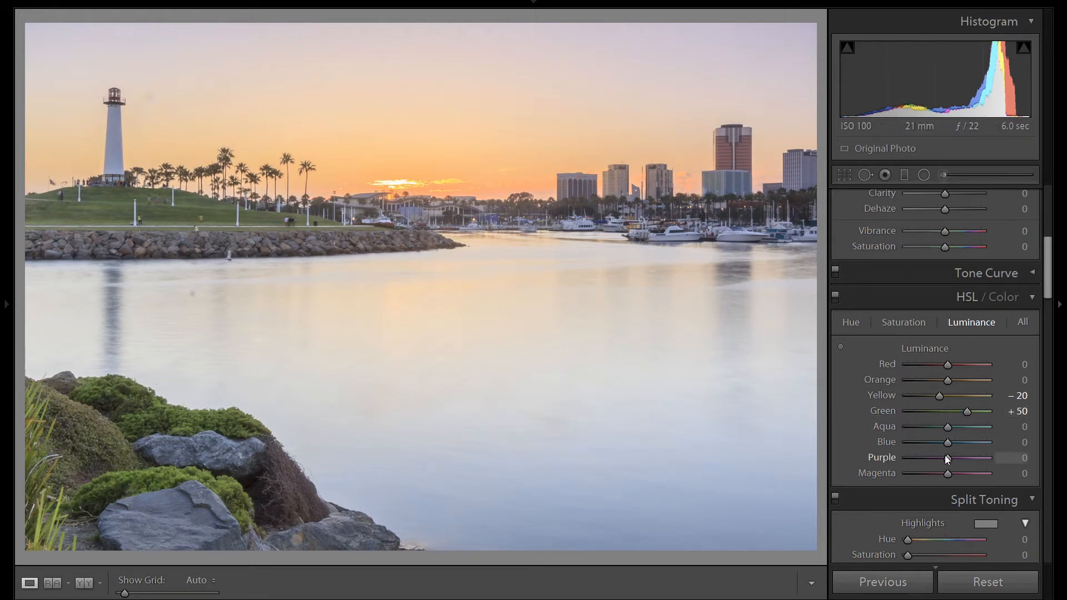
key("Down")
key("Down")
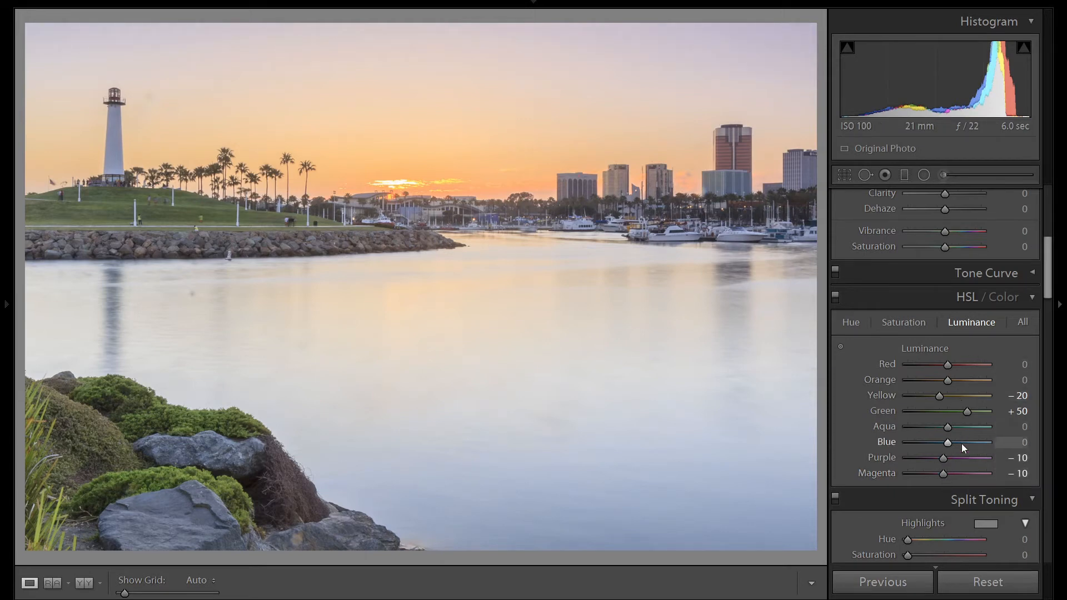
Set the HSL Saturation of Orange to +45 and of Yellow to +20
left_click(915, 323)
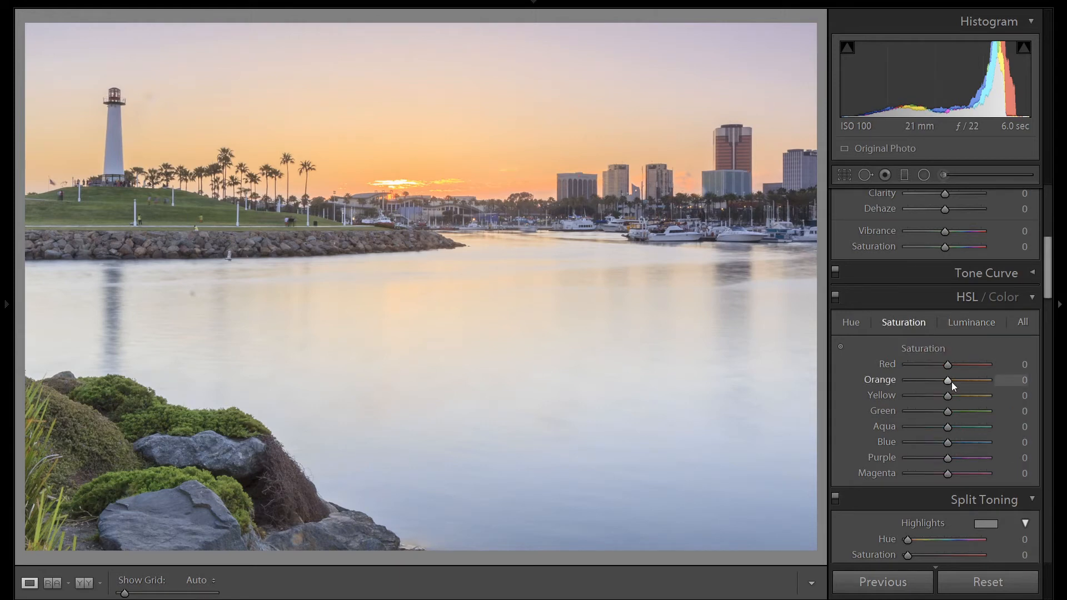
key("Up")
key("Up")
key("Up")
key("Up")
key("Up")
key("Up")
key("Up")
key("Up")
key("Up")
key("Up")
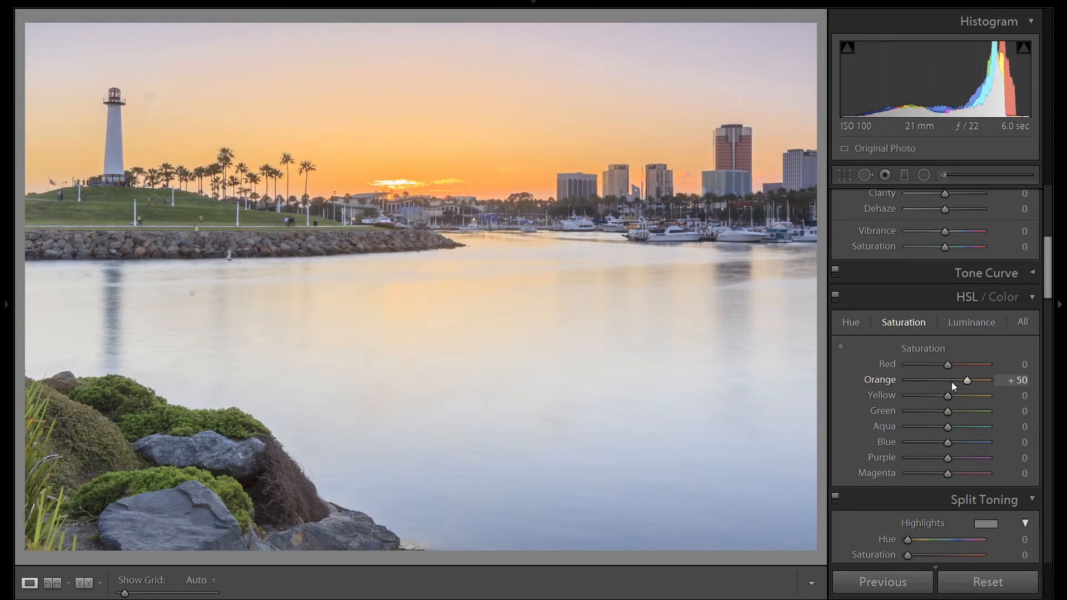
key("Down")
key("Down")
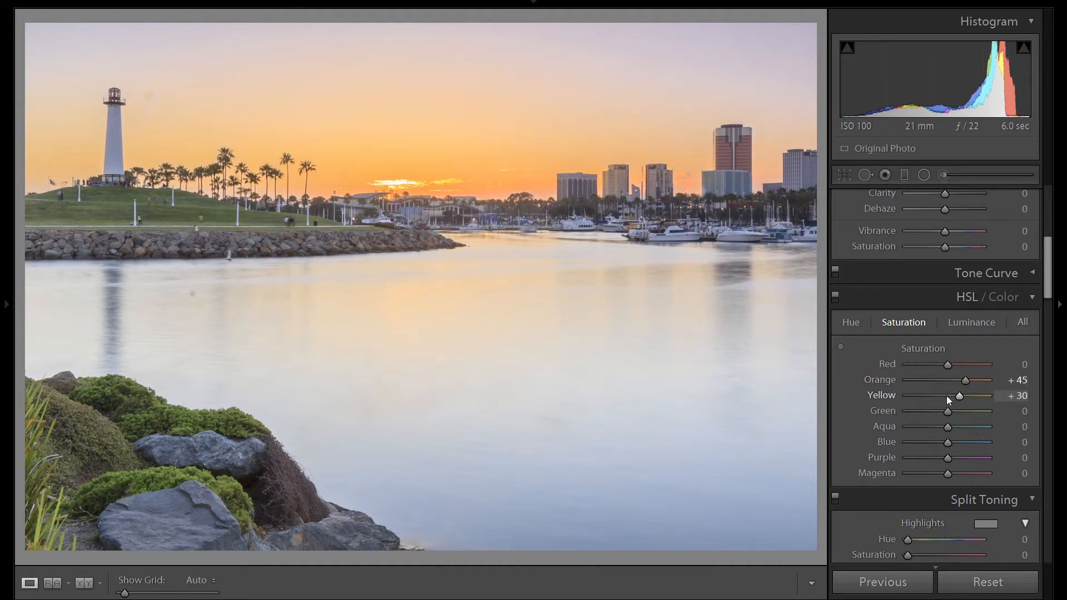
key("Down")
key("Down")
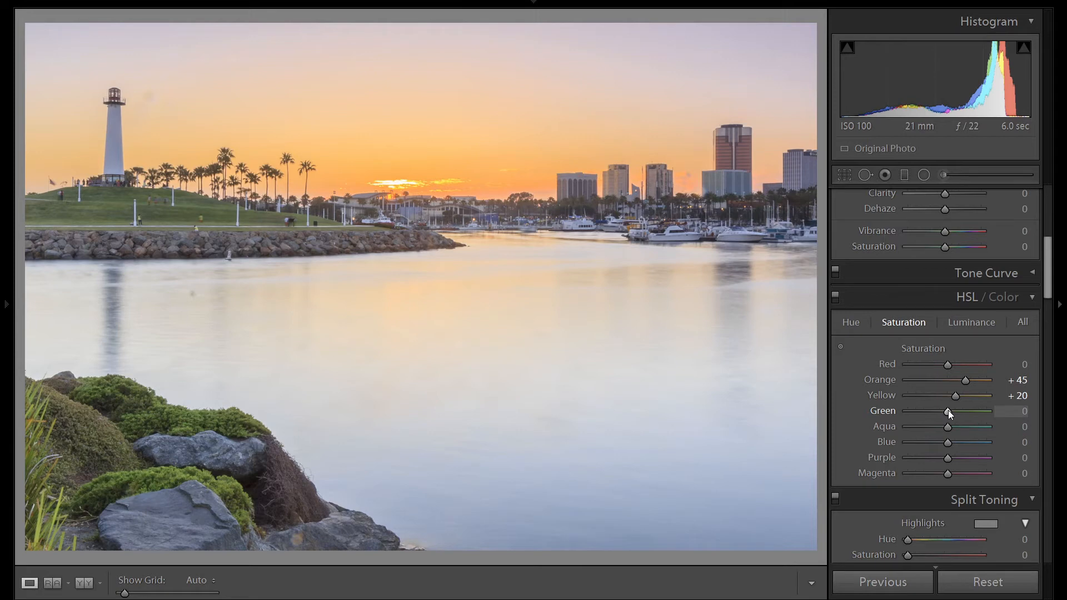
Boost the greens by setting the HSL Saturation of Green to +75
key("Up")
key("Up")
key("Up")
key("Up")
key("Up")
key("Up")
key("Up")
key("Up")
key("Up")
key("Up")
key("Up")
key("Up")
key("Up")
key("Up")
key("Up")
key("Up")
key("Up")
key("Up")
key("Up")
key("Down")
key("Down")
key("Down")
key("Down")
Set the HSL Saturation of both Purple and Magenta to +20
scroll(947, 458, "up", 4)
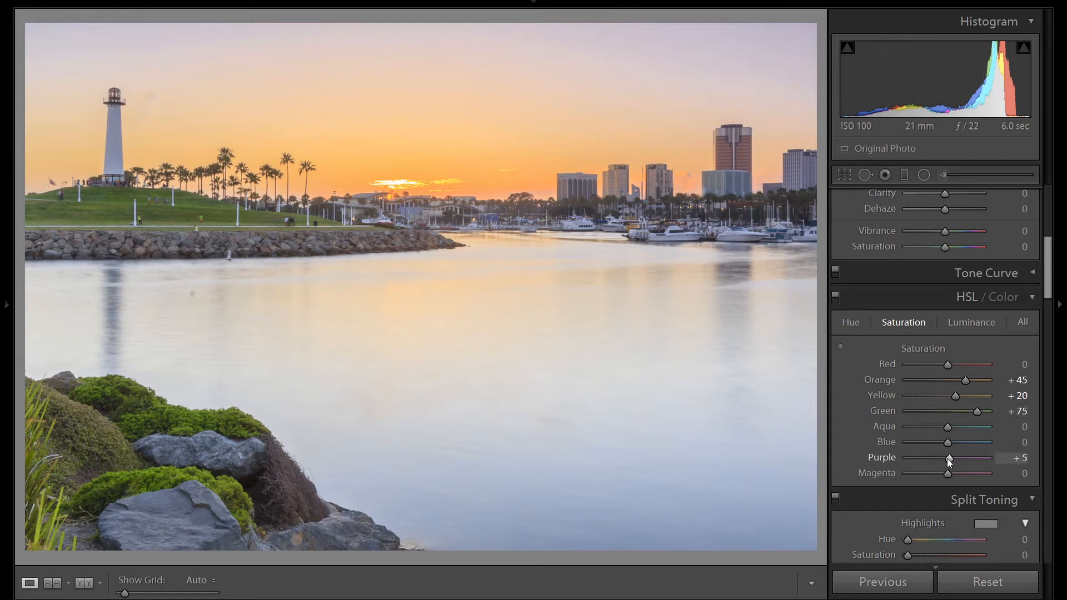
scroll(951, 476, "up", 2)
scroll(952, 476, "up", 2)
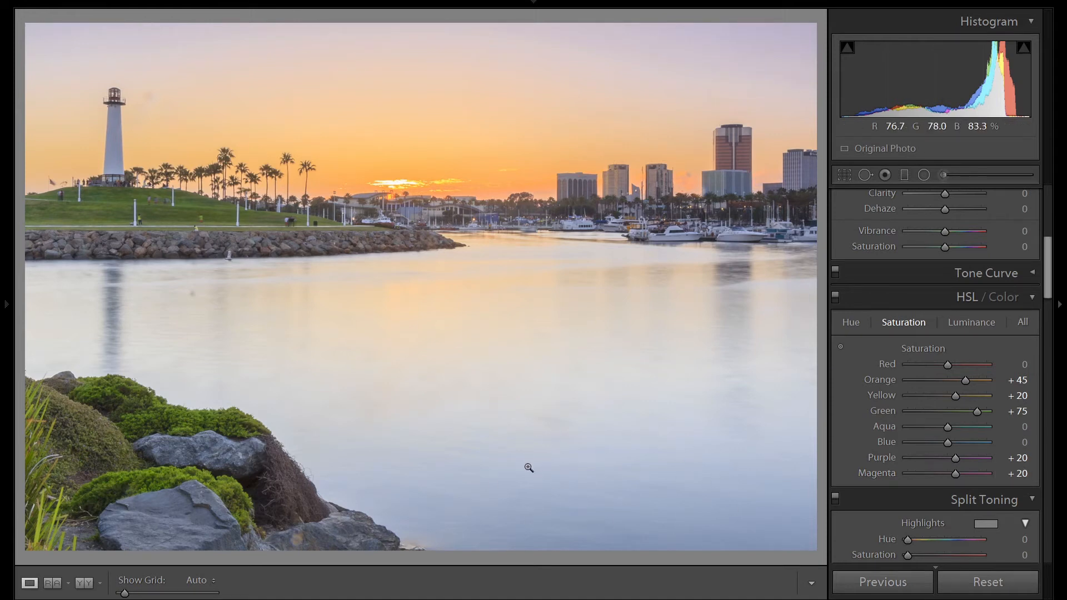
Add a new graduated filter rising from the lower water toward mid-frame, and show its mask overlay
left_click(904, 174)
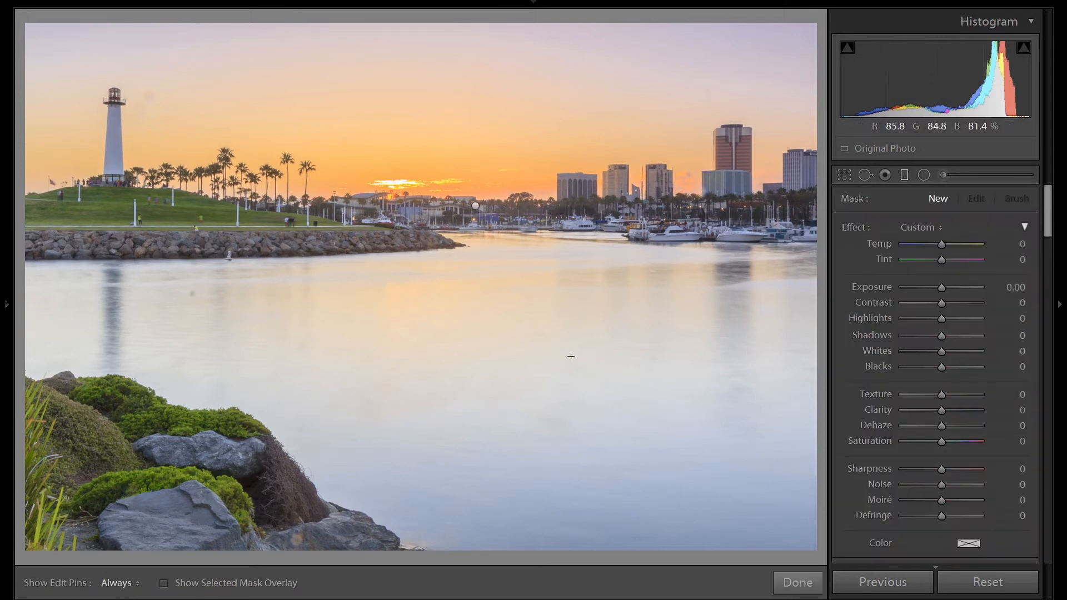
left_click_drag(534, 447, 537, 323)
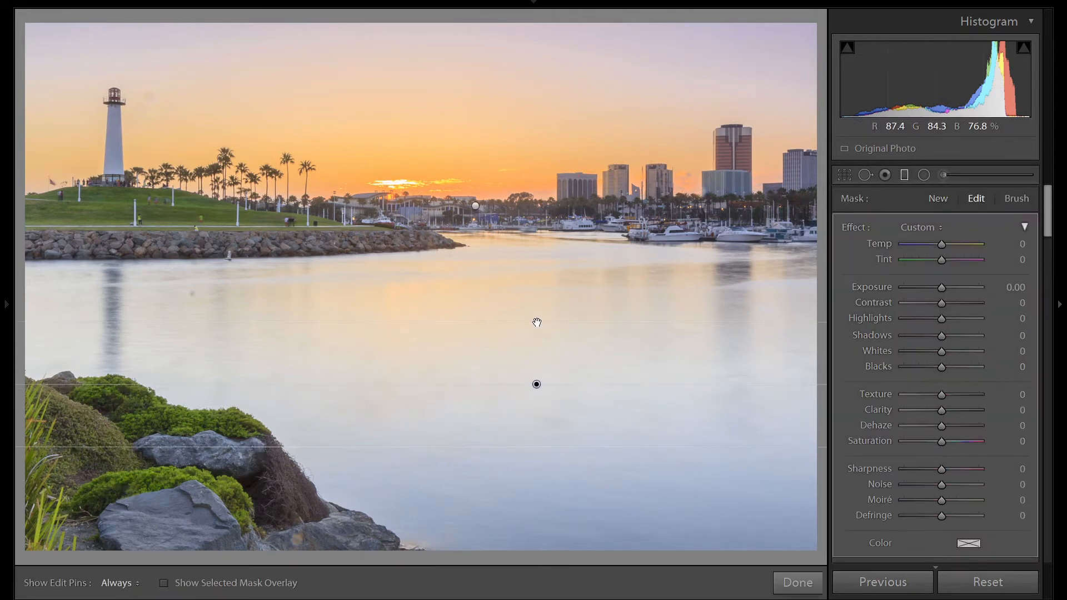
key("o")
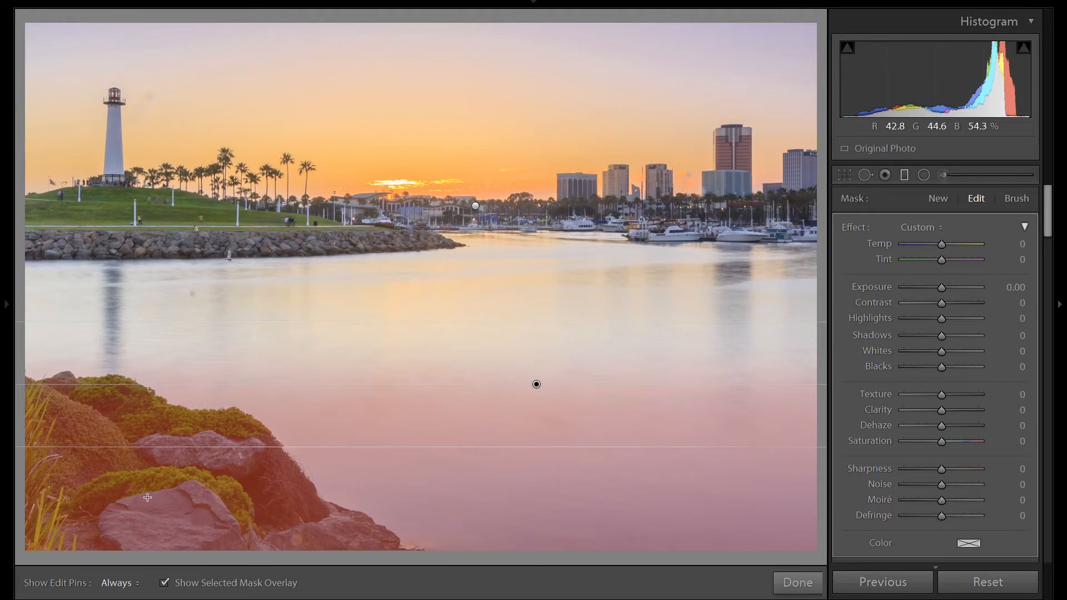
Apply a Luminance range mask to the new filter, sample the foreground water and adjust the range to 30/76
scroll(991, 479, "down", 3)
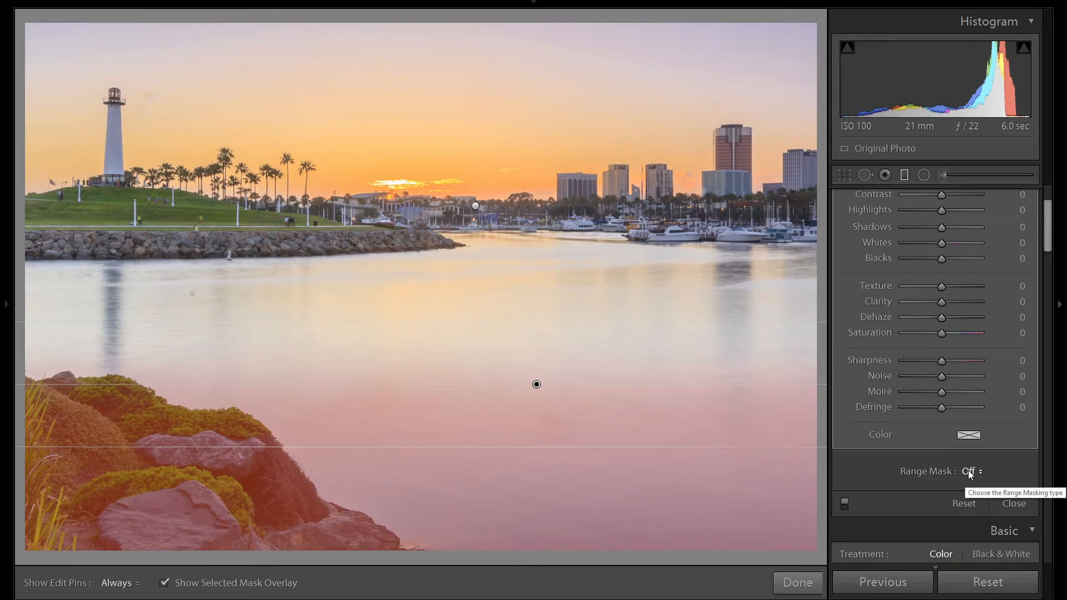
left_click(968, 471)
left_click(975, 512)
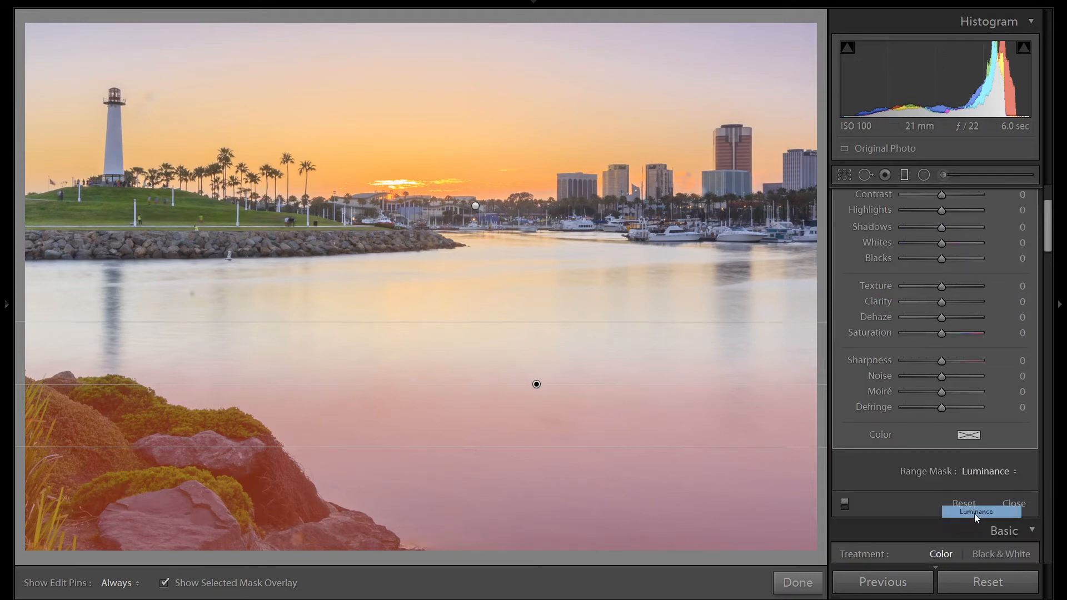
left_click(850, 468)
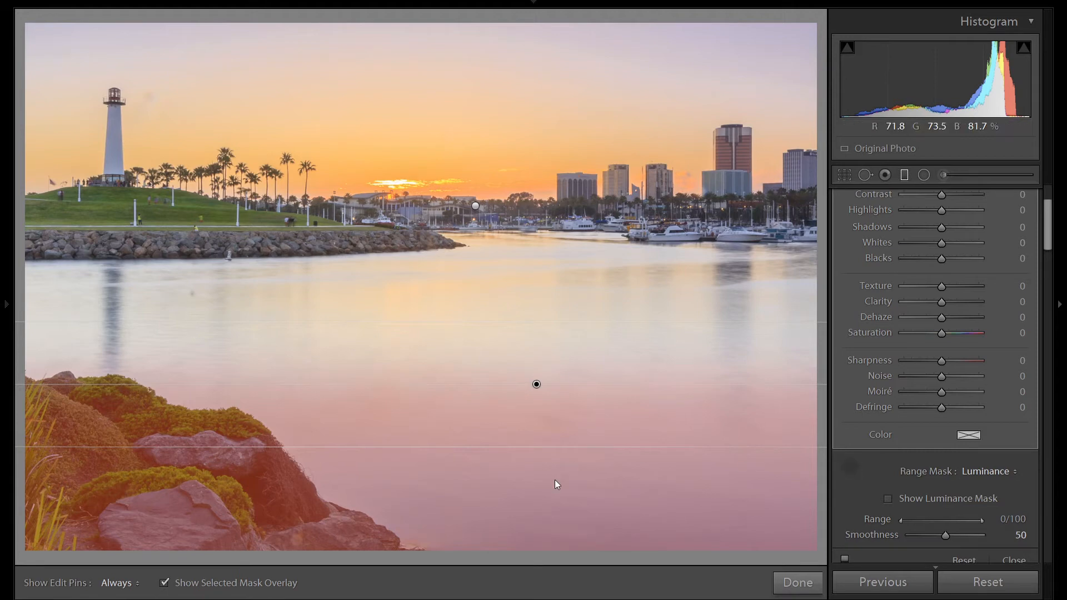
left_click(555, 479)
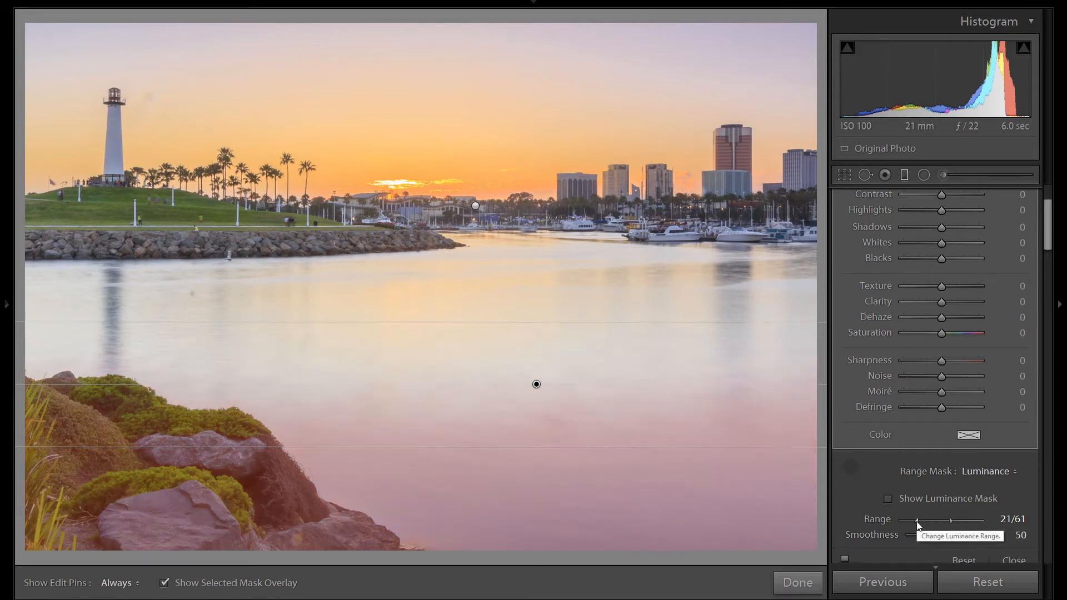
left_click_drag(918, 521, 961, 522)
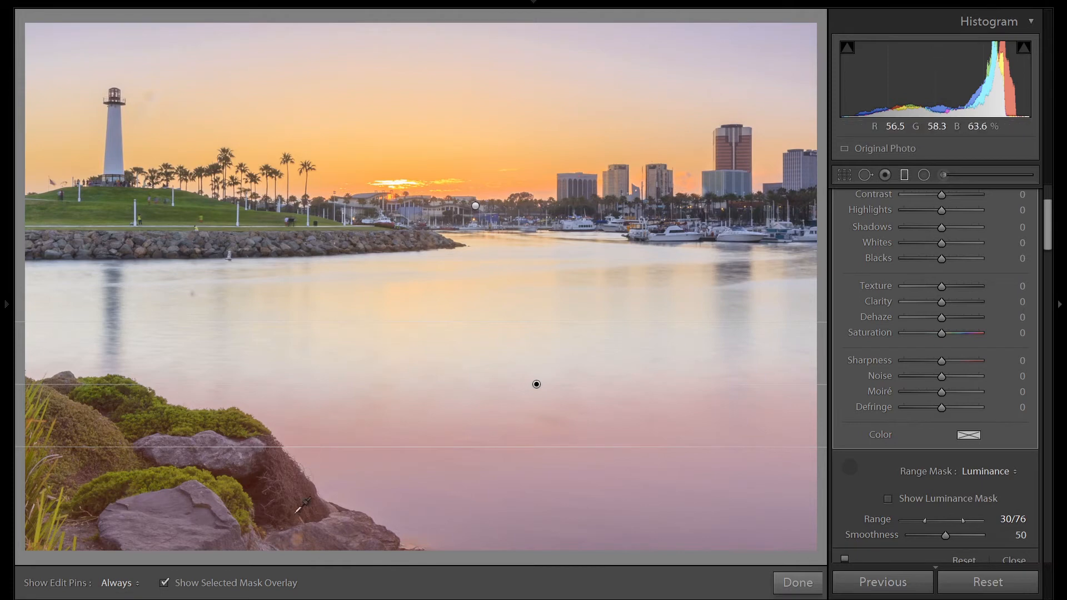
Erase the filter's mask from the foreground rocks and plants with an enlarged brush, and hide the mask overlay
scroll(1022, 205, "up", 3)
left_click(1022, 205)
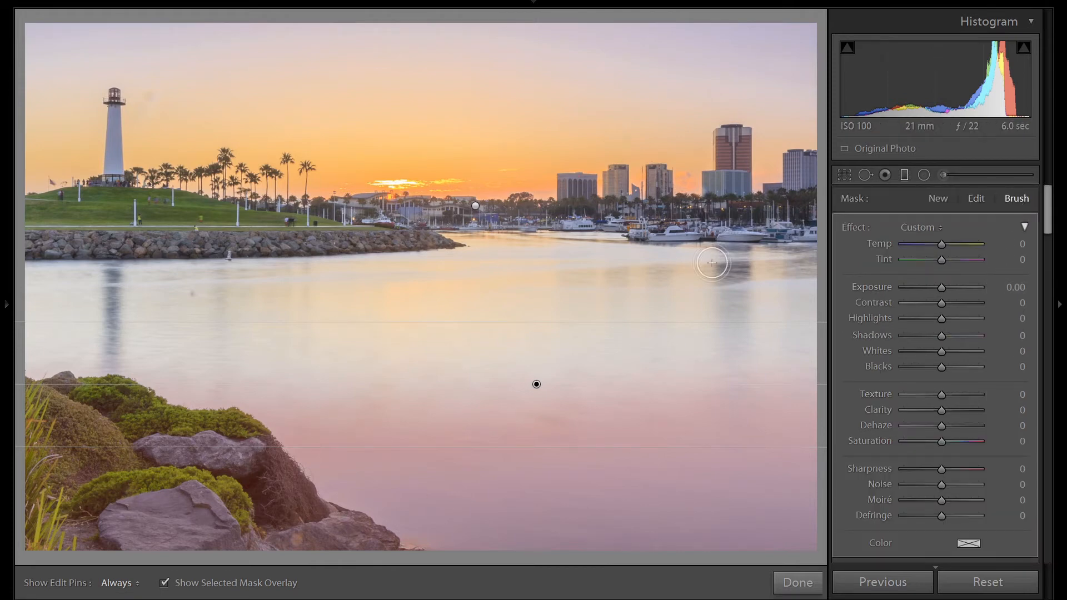
key("bracketright")
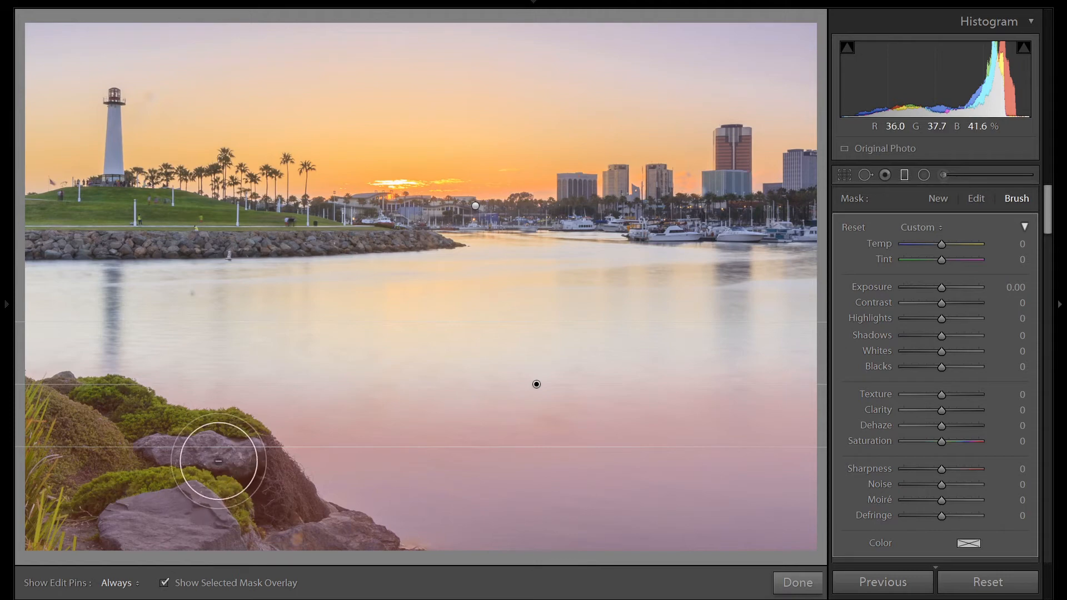
key("h")
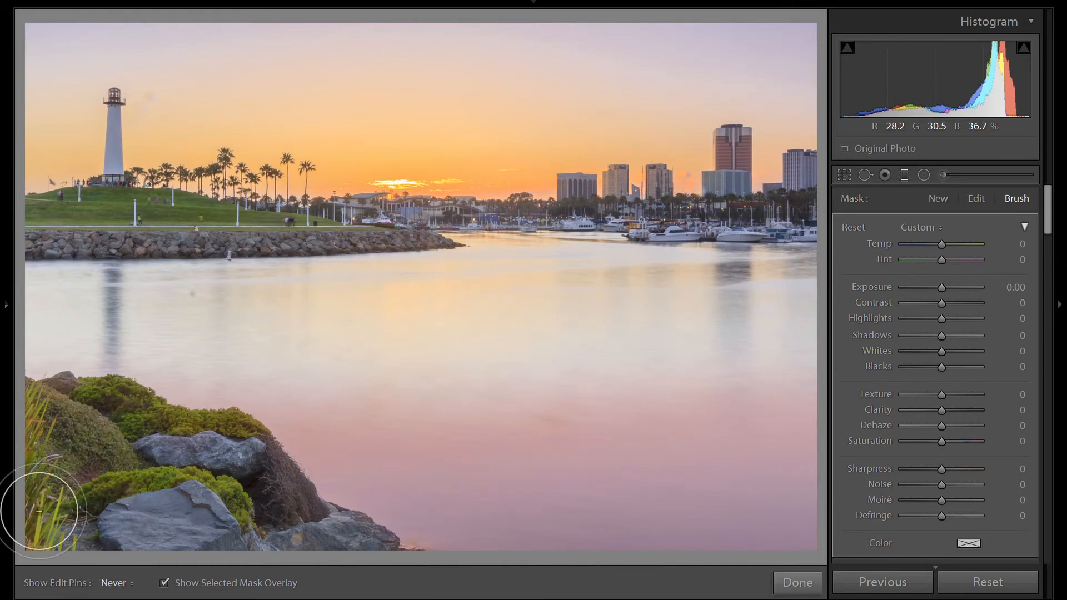
key("h")
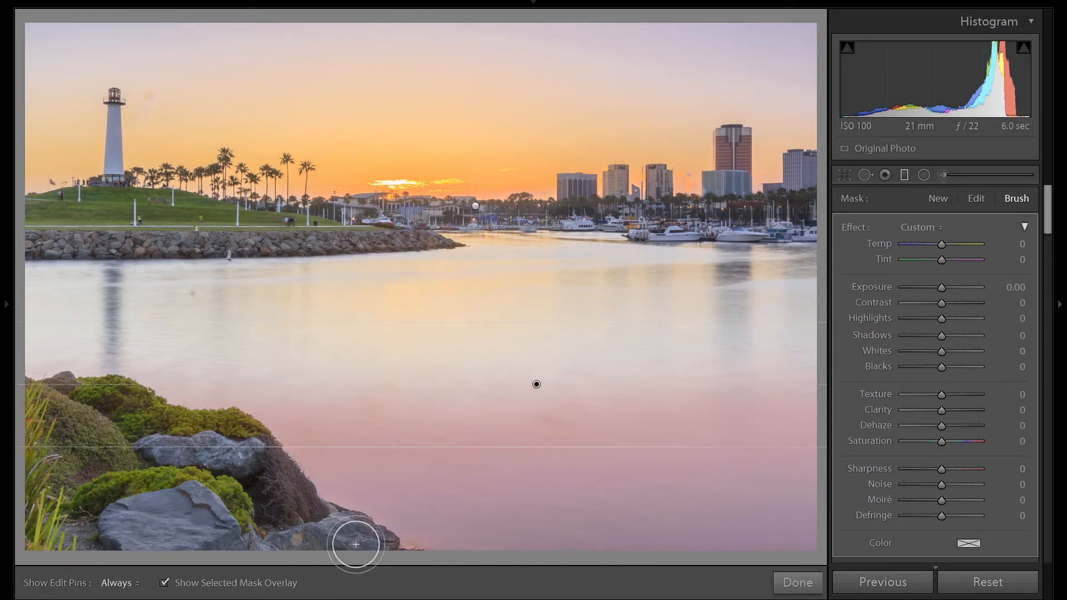
key("o")
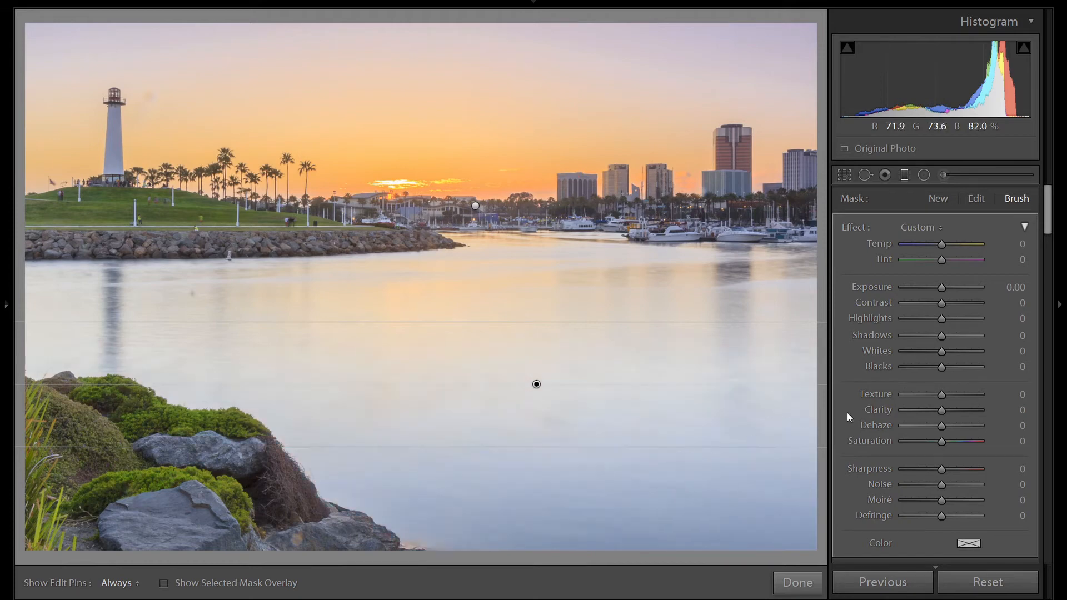
Cool the foreground water by setting the graduated filter's Temp to -10
key("Down")
key("Down")
key("Down")
key("Down")
key("Down")
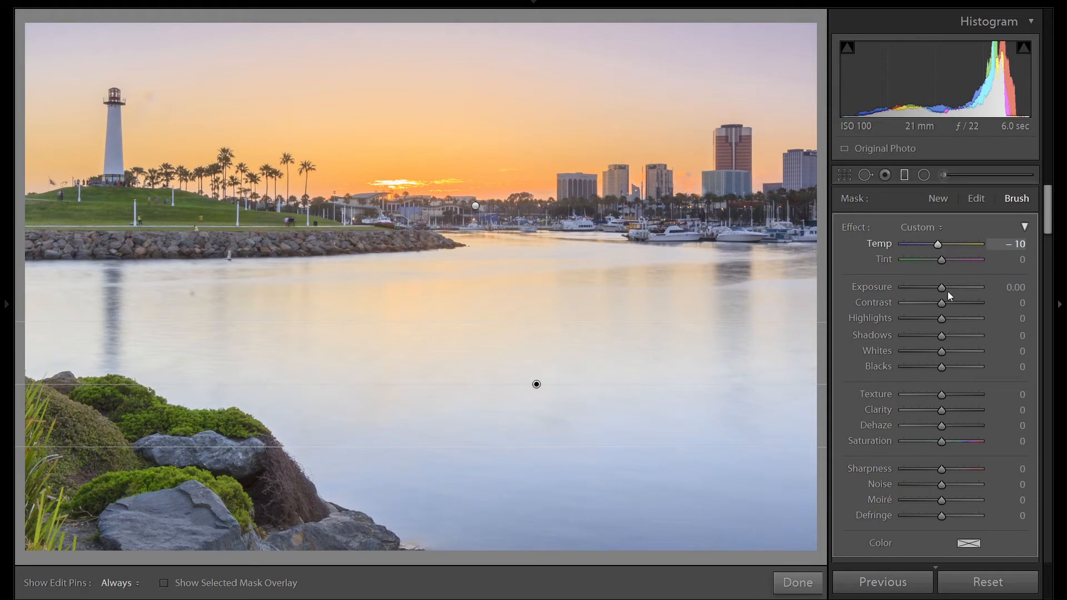
Set the water filter's Saturation to 26 and finish editing the filter
key("Up")
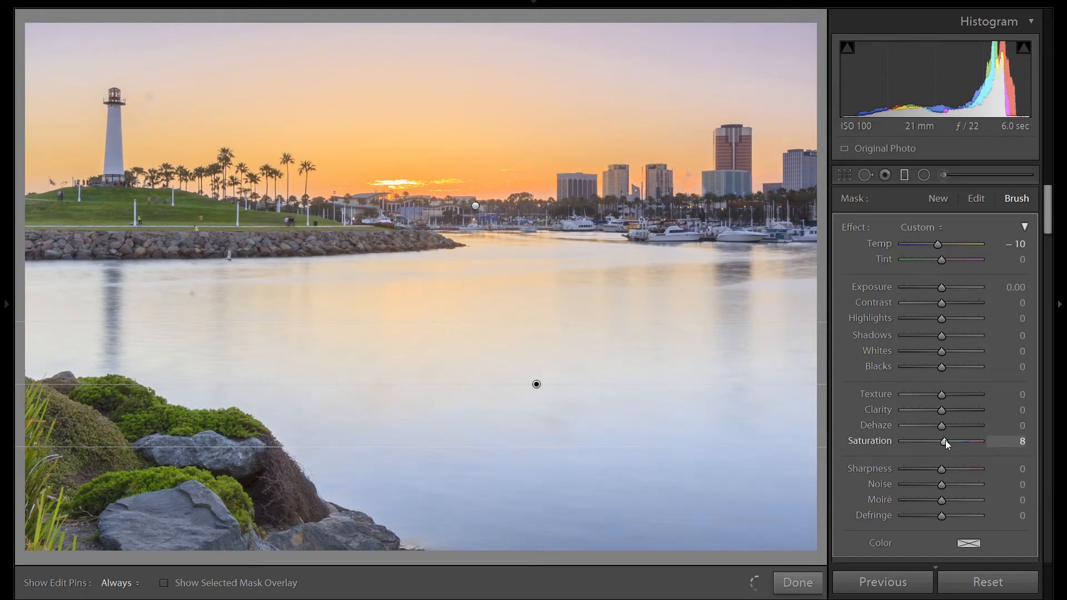
key("Up")
key("Up")
key("Up")
key("Up")
key("Up")
key("Up")
key("Up")
key("Up")
key("Up")
key("Up")
key("Up")
key("Up")
key("Up")
key("Up")
key("Up")
key("Up")
key("Up")
key("Up")
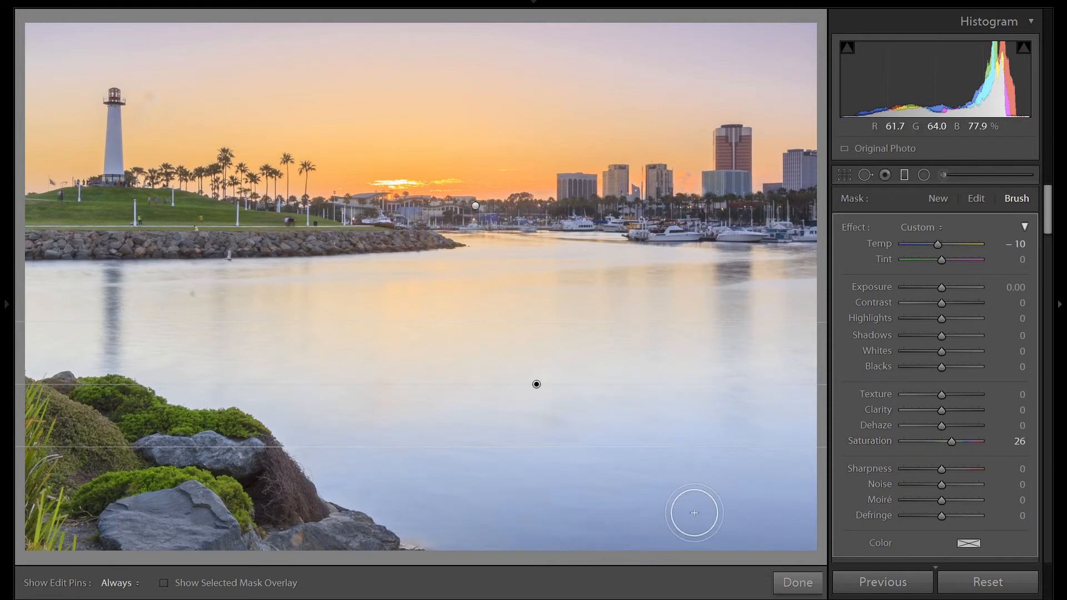
key("k")
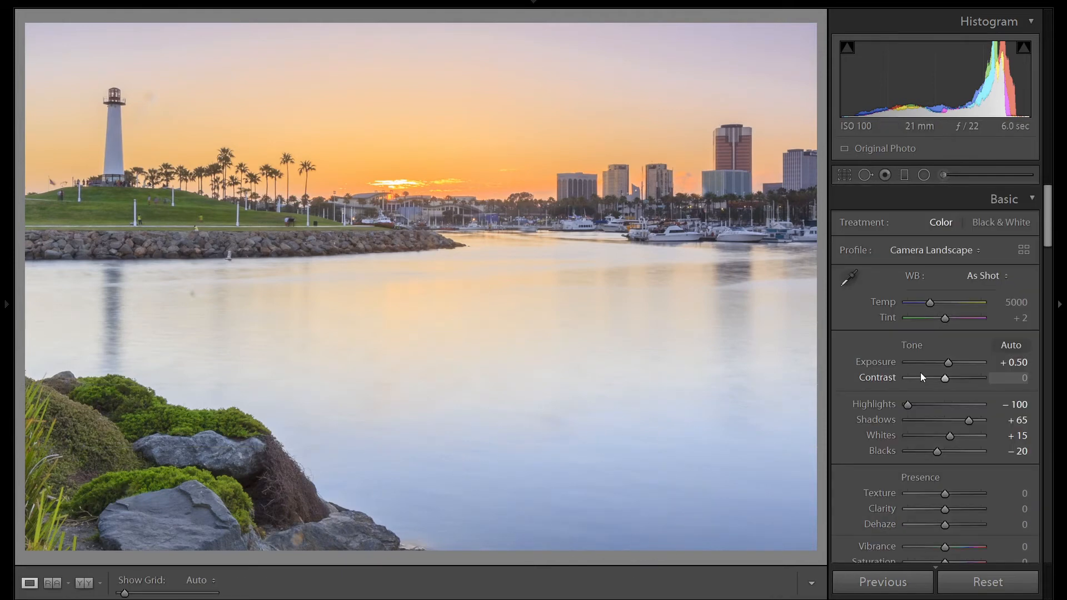
Paint an Auto Mask adjustment brush over the foreground rocks and plants, reducing the brush size to 13, and hide the mask overlay
left_click(941, 176)
scroll(894, 448, "down", 5)
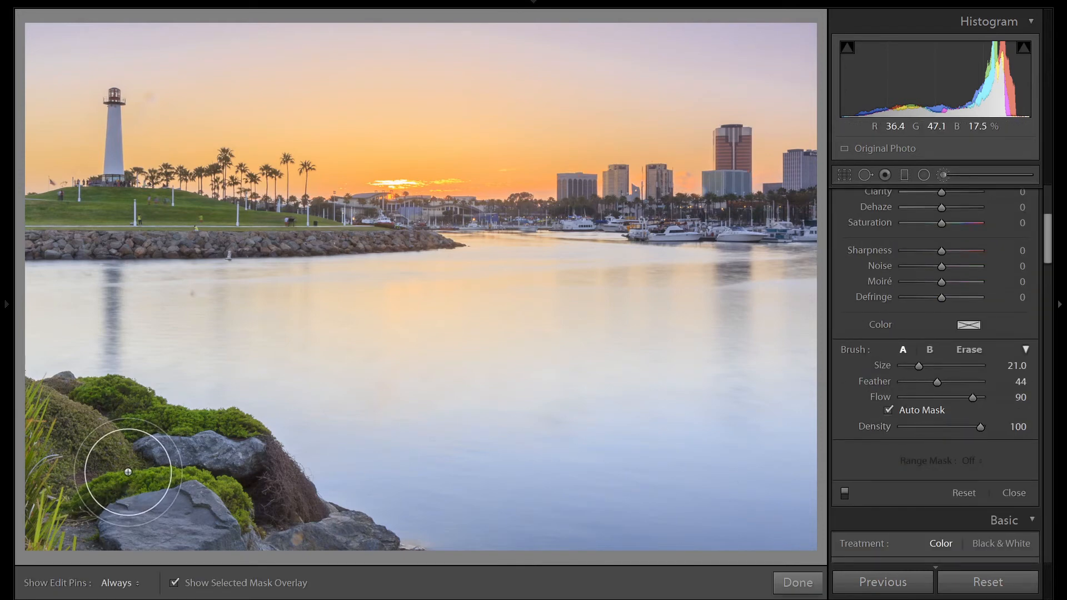
key("h")
mouse_move(128, 472)
left_mouse_down()
mouse_move(36, 436)
mouse_move(89, 446)
mouse_move(157, 485)
mouse_move(84, 433)
mouse_move(86, 421)
mouse_move(226, 466)
mouse_move(223, 453)
mouse_move(110, 430)
mouse_move(23, 504)
mouse_move(175, 562)
mouse_move(283, 557)
mouse_move(373, 570)
mouse_move(304, 544)
mouse_move(253, 476)
mouse_move(102, 428)
left_mouse_up()
scroll(64, 407, "down", 4)
scroll(100, 399, "down", 4)
key("h")
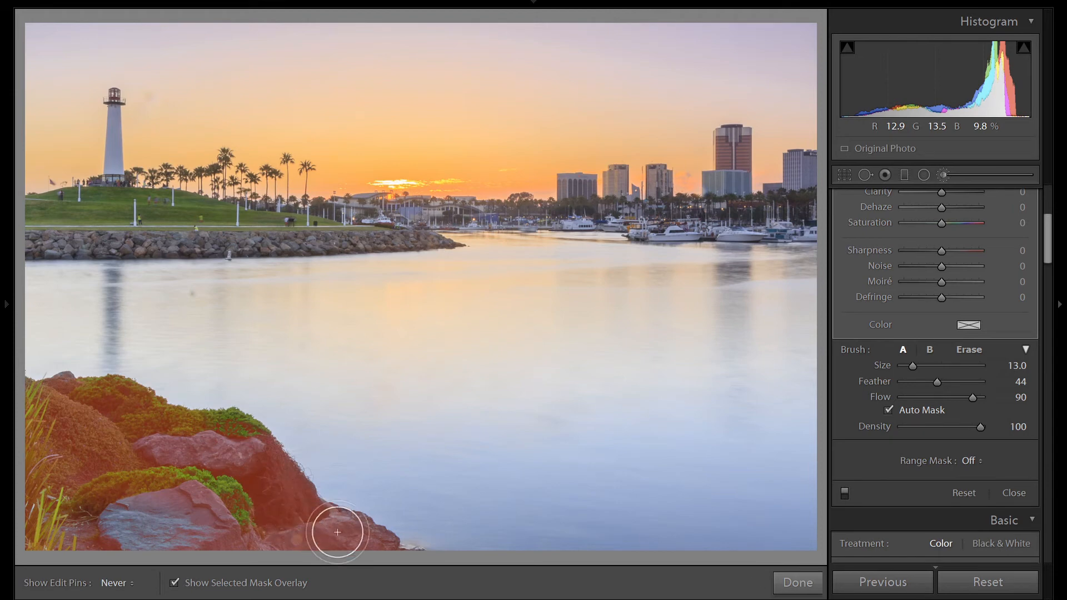
mouse_move(240, 508)
left_mouse_down()
mouse_move(189, 472)
mouse_move(175, 512)
mouse_move(113, 525)
mouse_move(60, 519)
left_mouse_up()
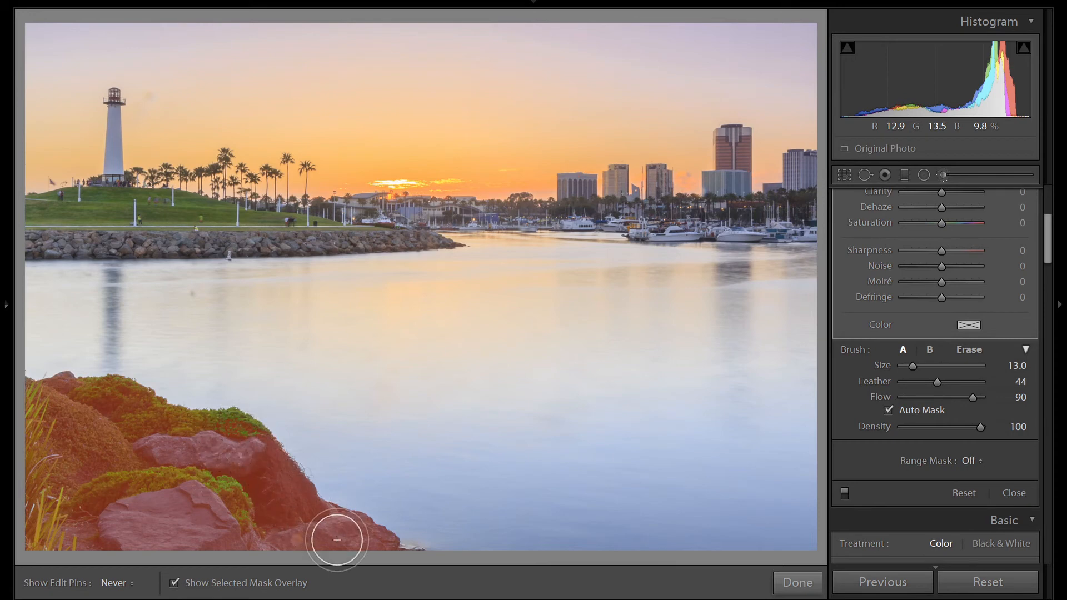
key("h")
key("o")
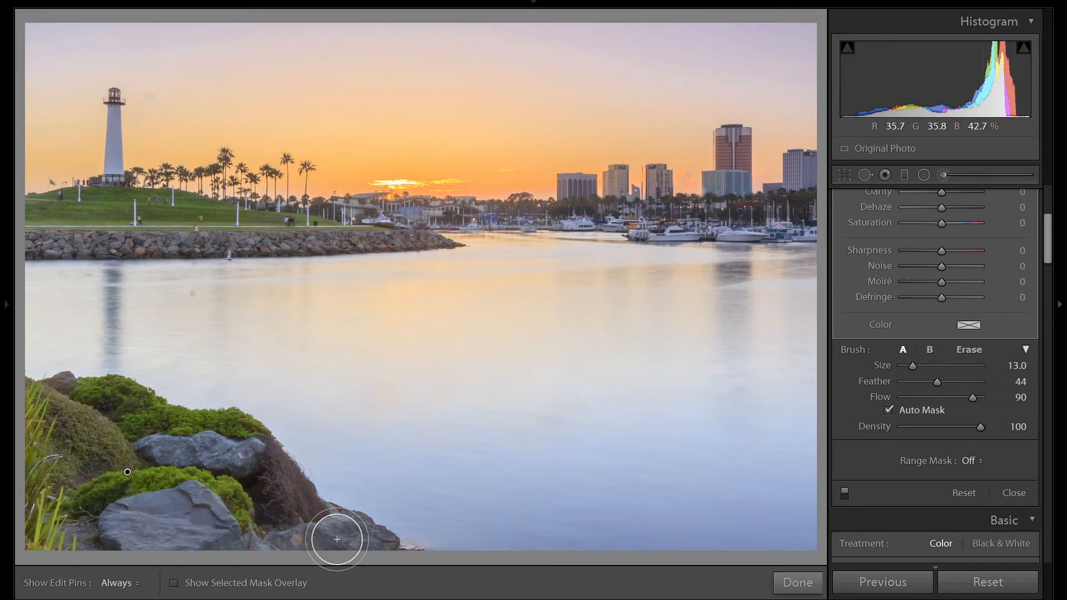
Set the Texture of the brushed foreground rocks and plants to 34
left_click(1026, 350)
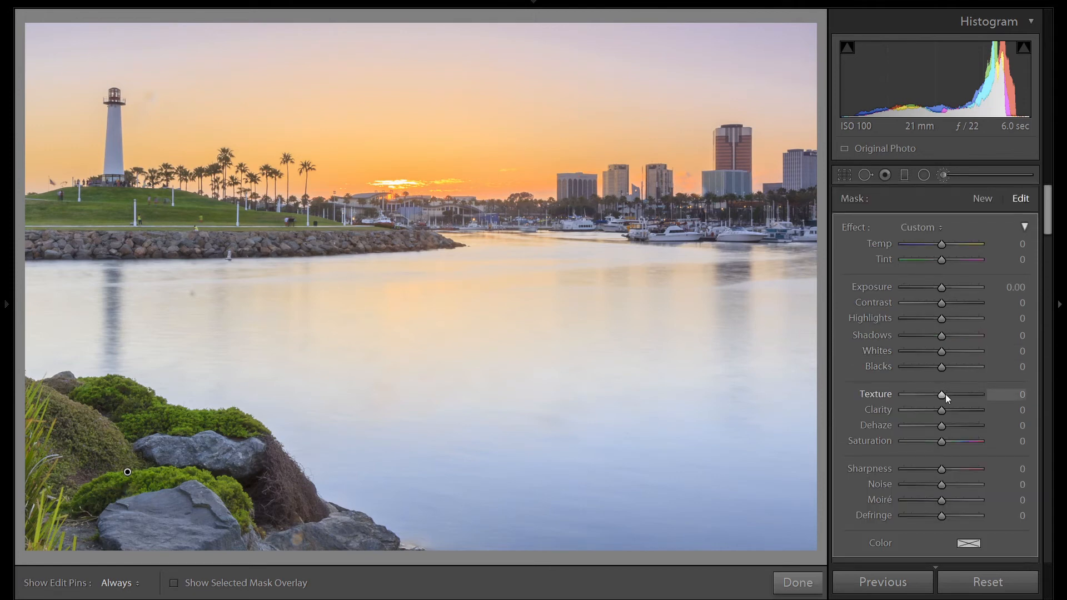
left_click_drag(945, 394, 958, 394)
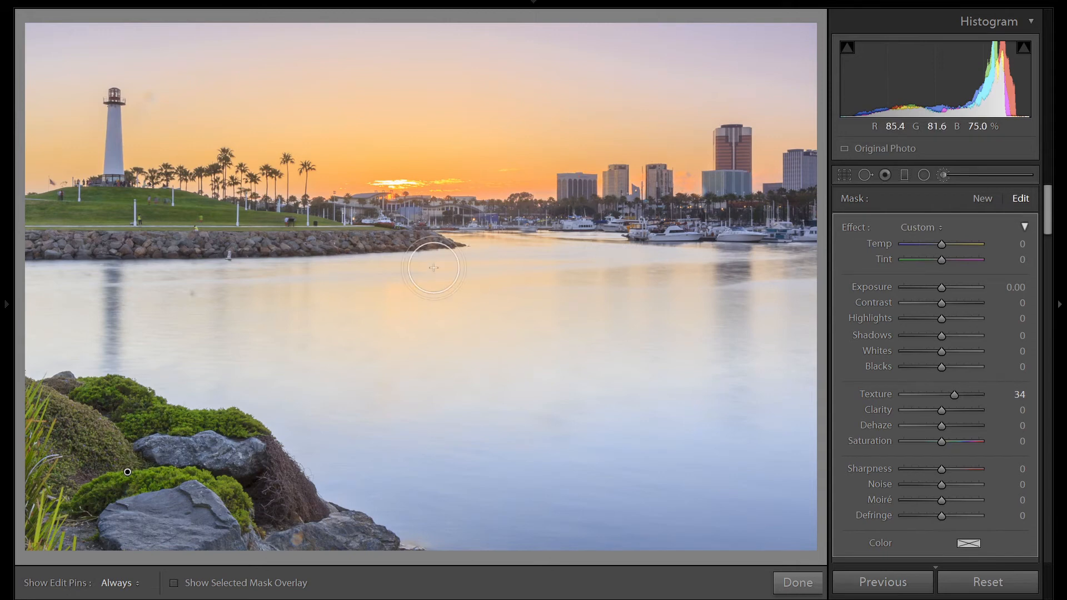
Place a wide elliptical radial filter over the sunset reflection below the breakwater, with Invert on, and check its mask overlay
left_click(923, 175)
left_click_drag(495, 282, 240, 246)
left_click_drag(459, 280, 418, 280)
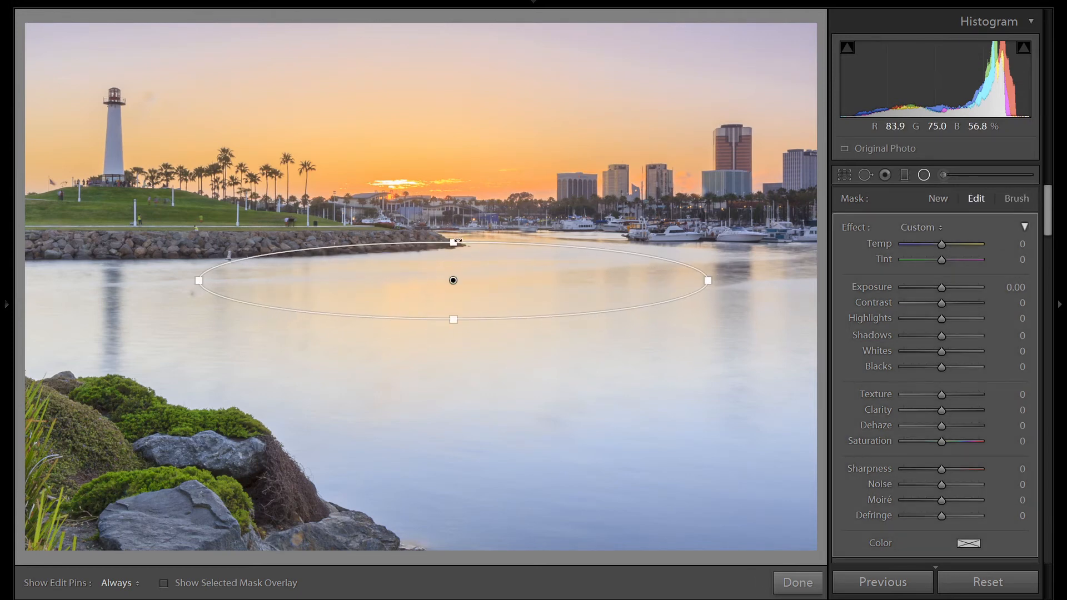
left_click_drag(455, 243, 456, 239)
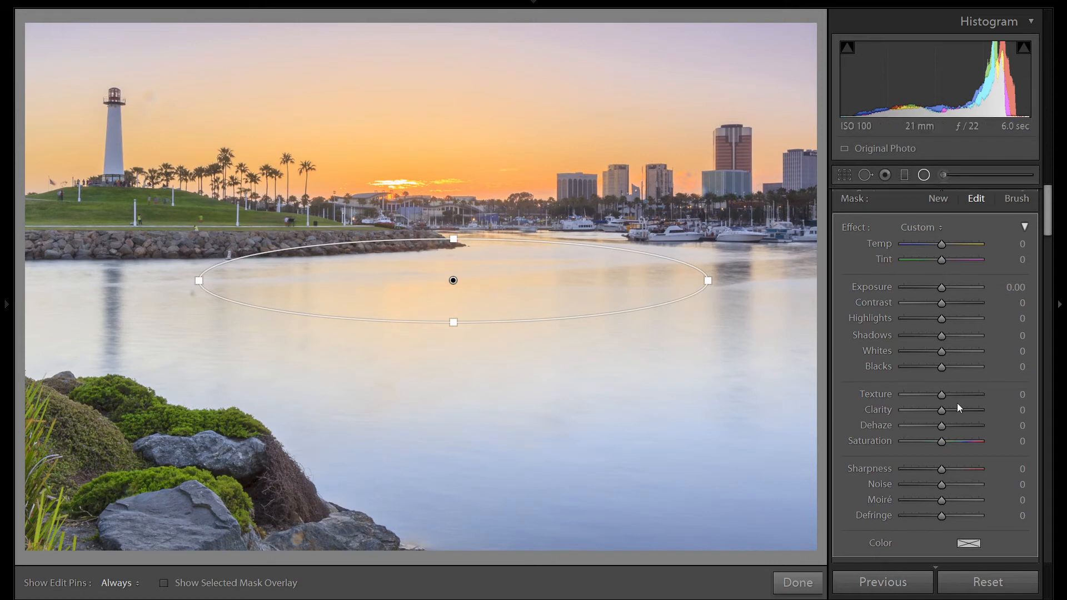
scroll(957, 402, "down", 3)
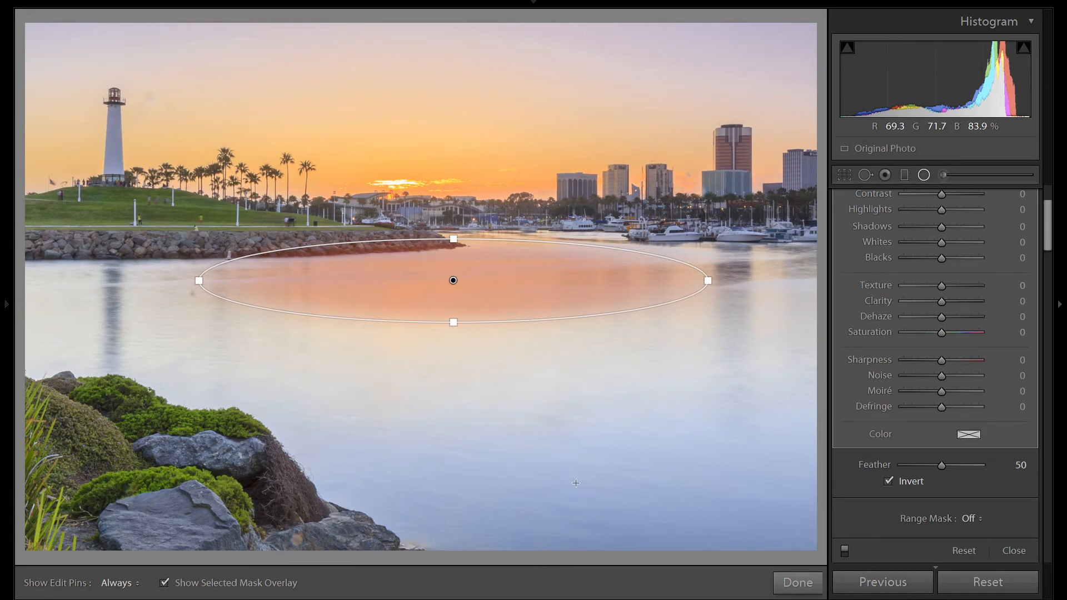
key("o")
scroll(1000, 344, "up", 3)
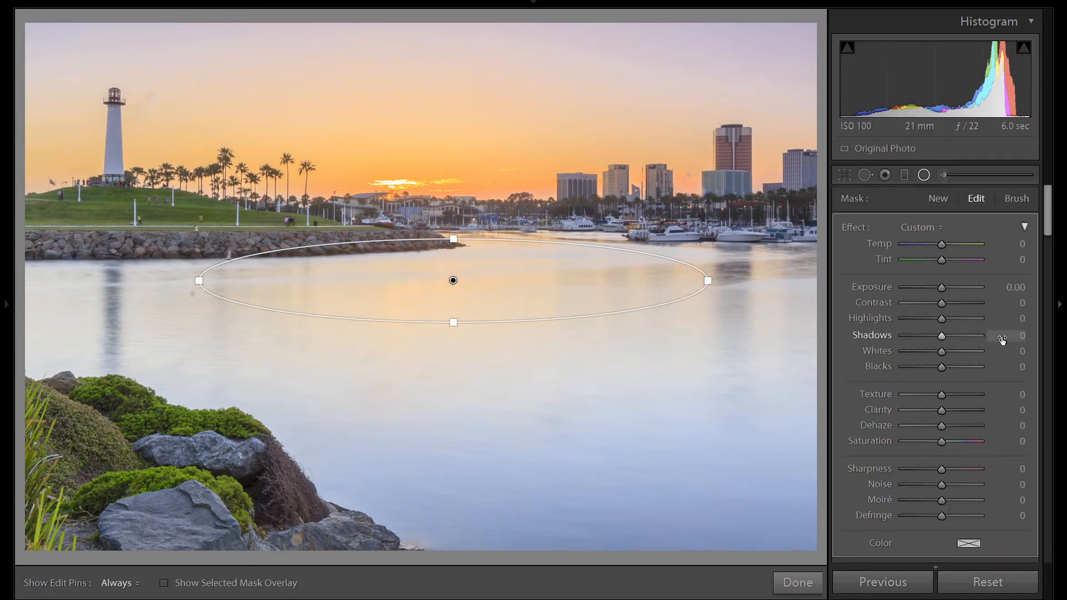
Warm the reflection by setting the radial filter's Temp to 10 and Saturation to 26
left_click_drag(942, 244, 946, 245)
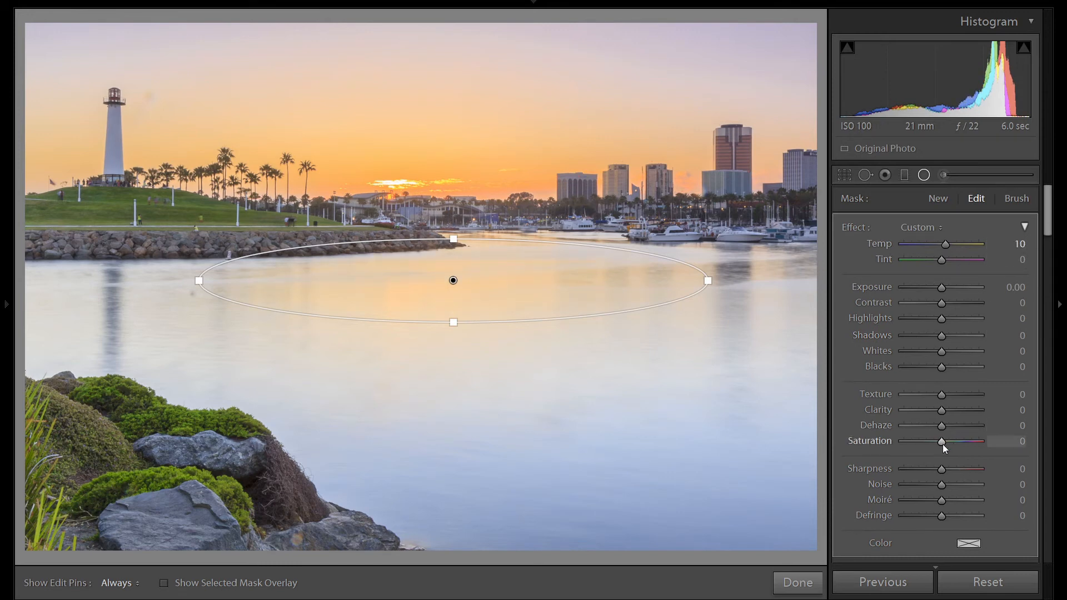
key("Up")
key("Up")
key("Up")
key("Up")
key("Up")
key("Up")
key("Up")
key("Up")
key("Up")
key("Up")
key("Up")
key("Up")
key("Up")
key("Up")
key("Up")
key("Up")
key("Up")
key("Up")
key("Up")
key("Up")
key("Up")
key("Up")
key("Up")
key("Up")
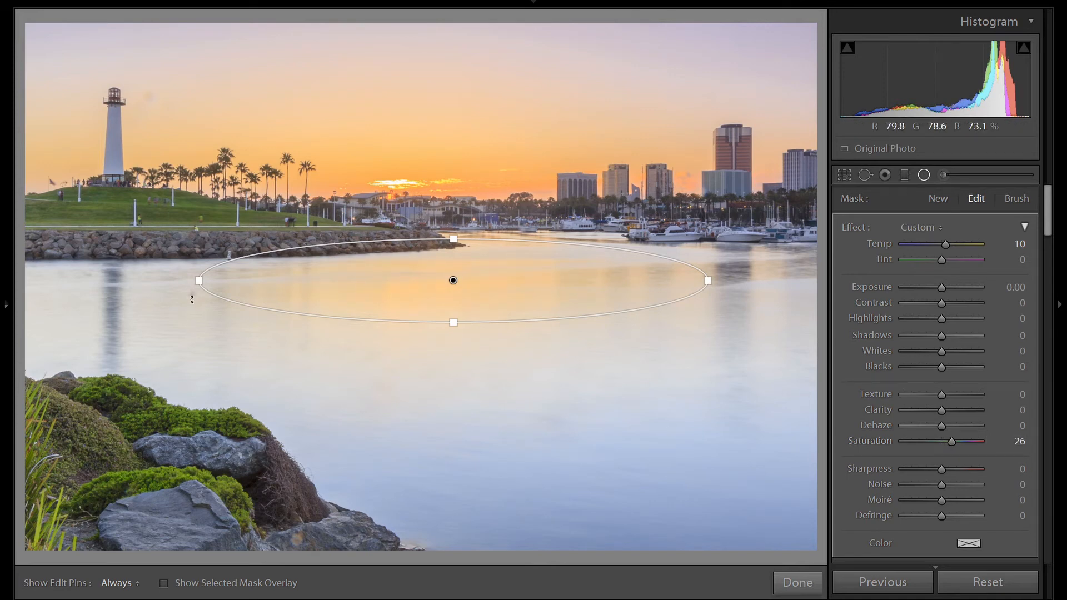
Turn on Visualize Spots and heal the dust spot in the water near the lighthouse reflection with a size 75 Heal brush
left_click(865, 174)
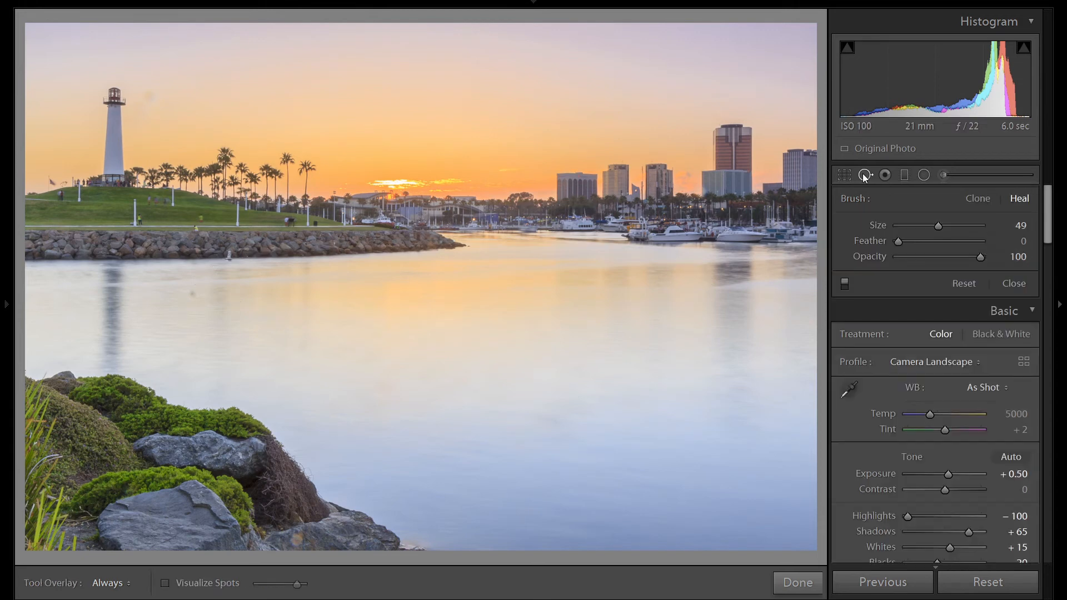
left_click(218, 587)
scroll(190, 295, "up", 5)
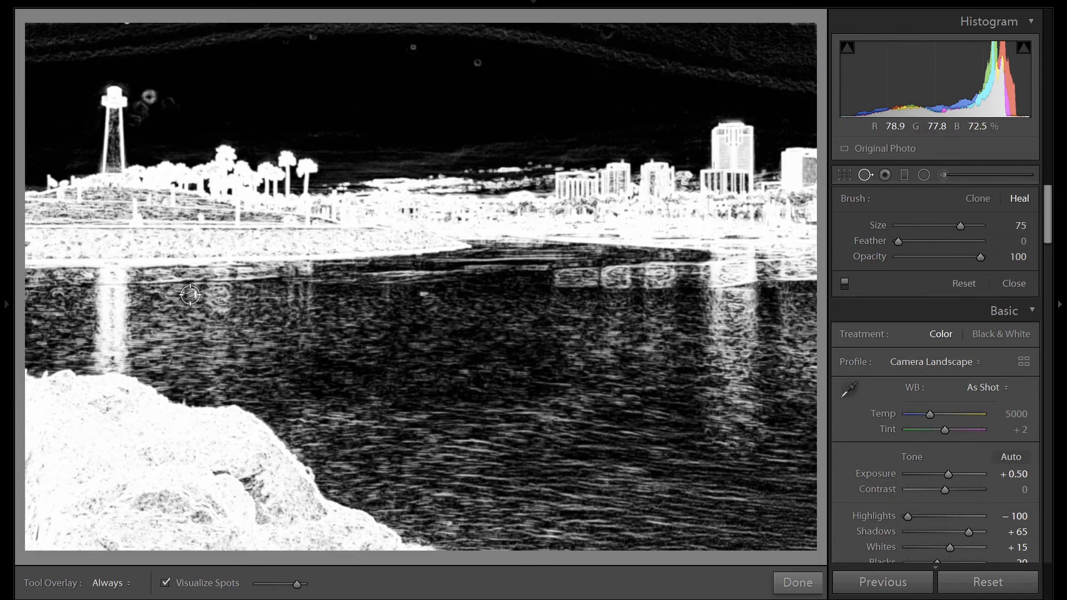
left_click(191, 295)
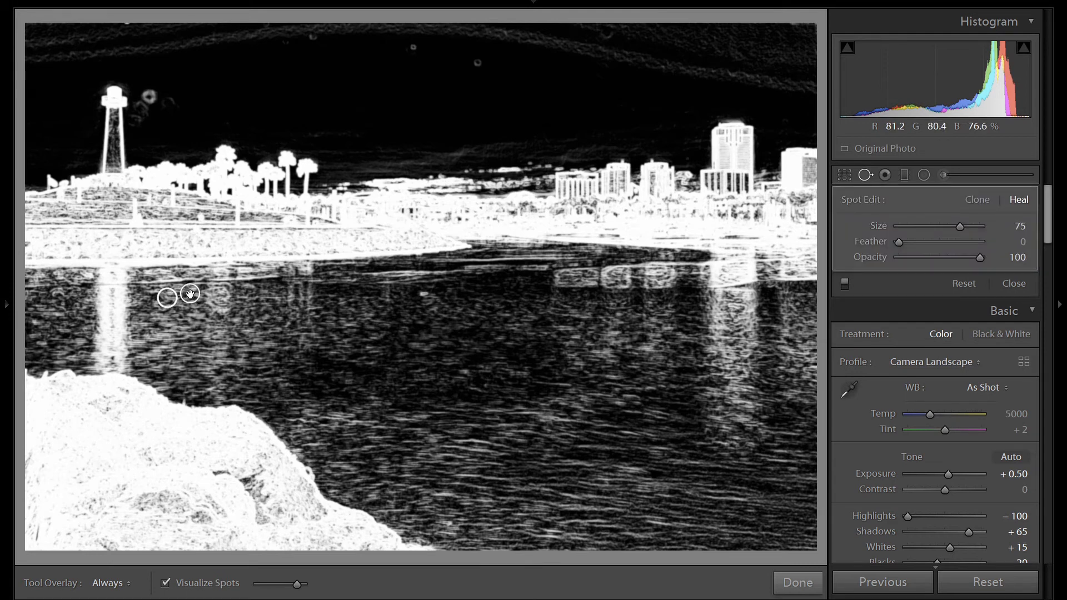
left_click(190, 294)
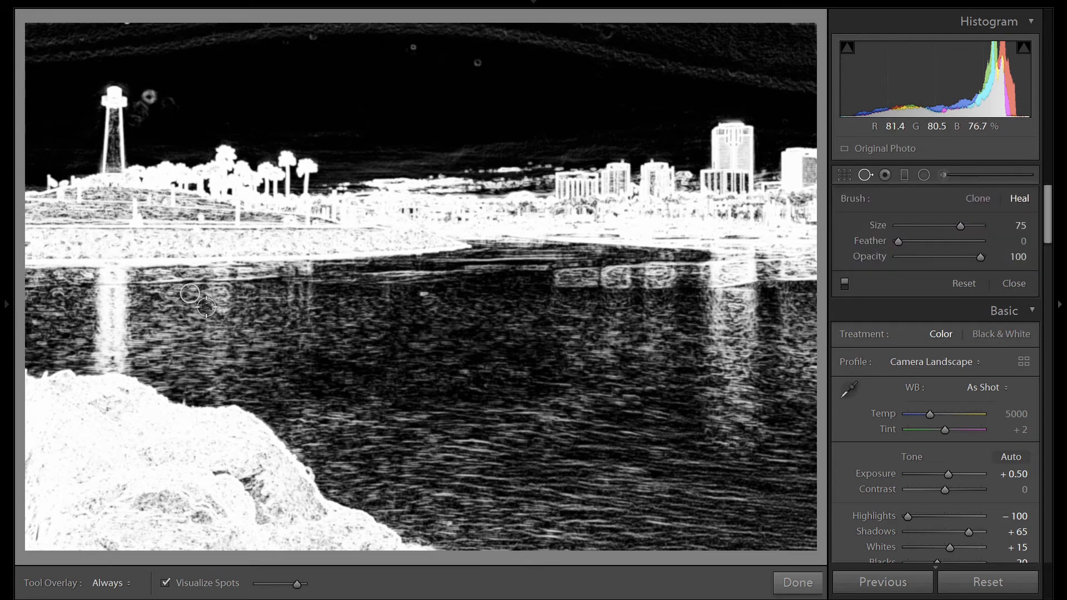
Heal the dust spots across the sky, including the one beside the lighthouse, and close the Spot Removal tool
scroll(311, 36, "down", 1)
left_click(312, 36)
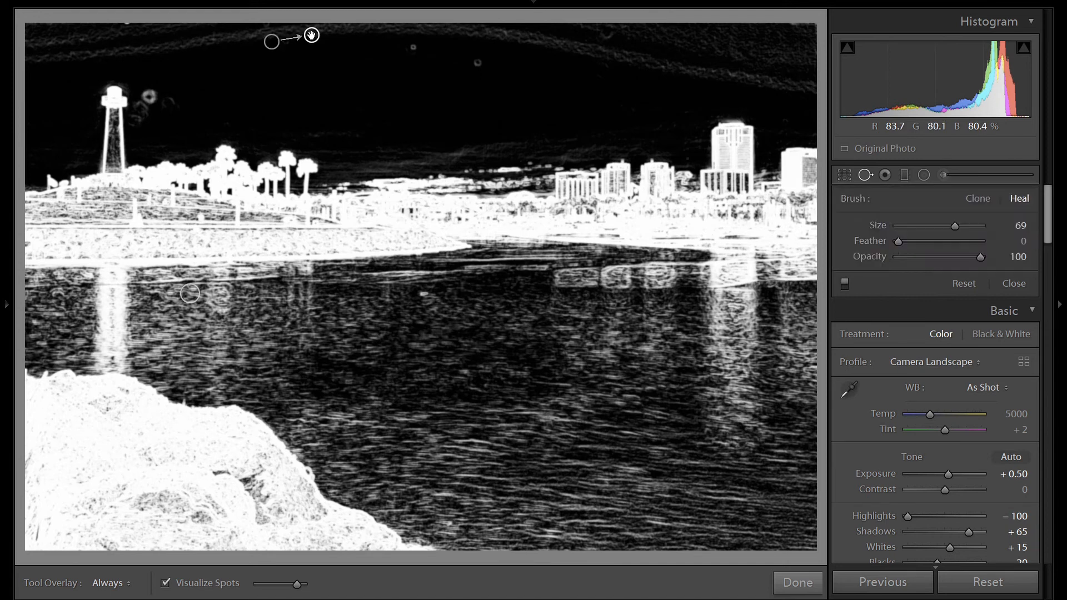
left_click(239, 84)
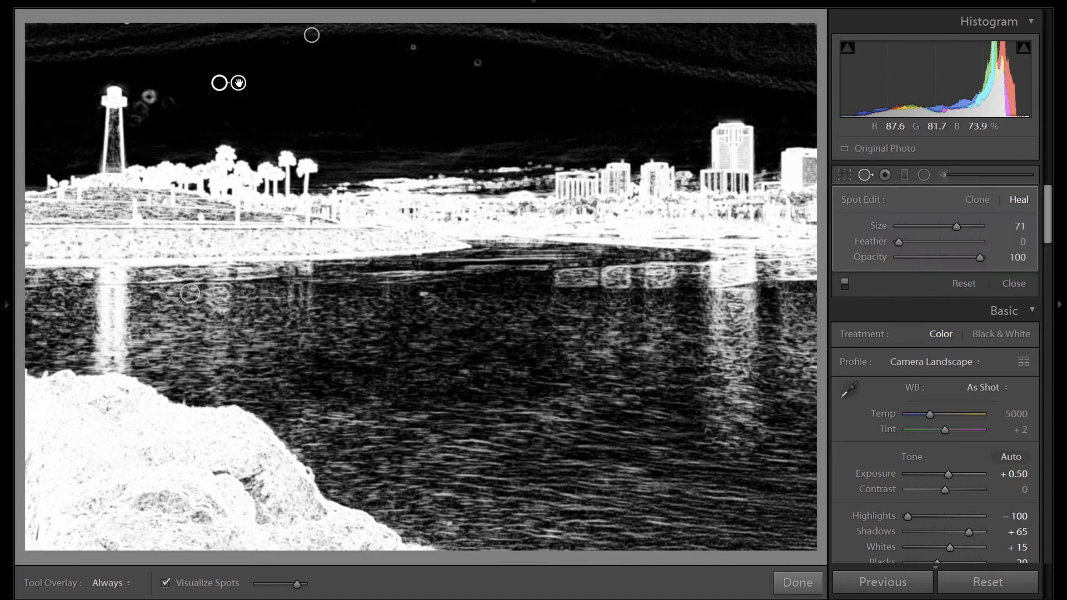
left_click(149, 97)
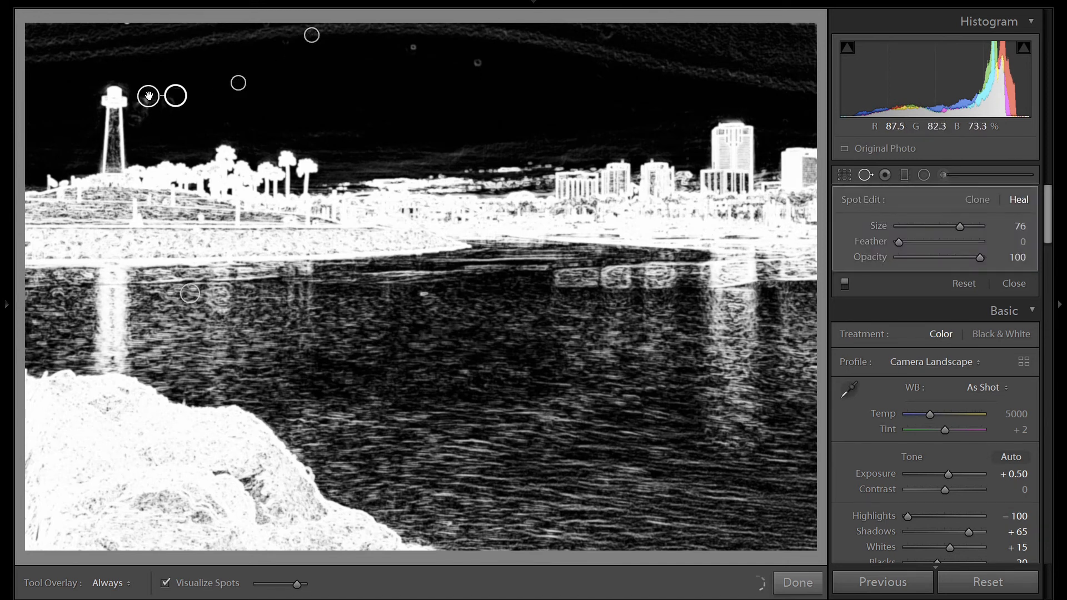
left_click(411, 46)
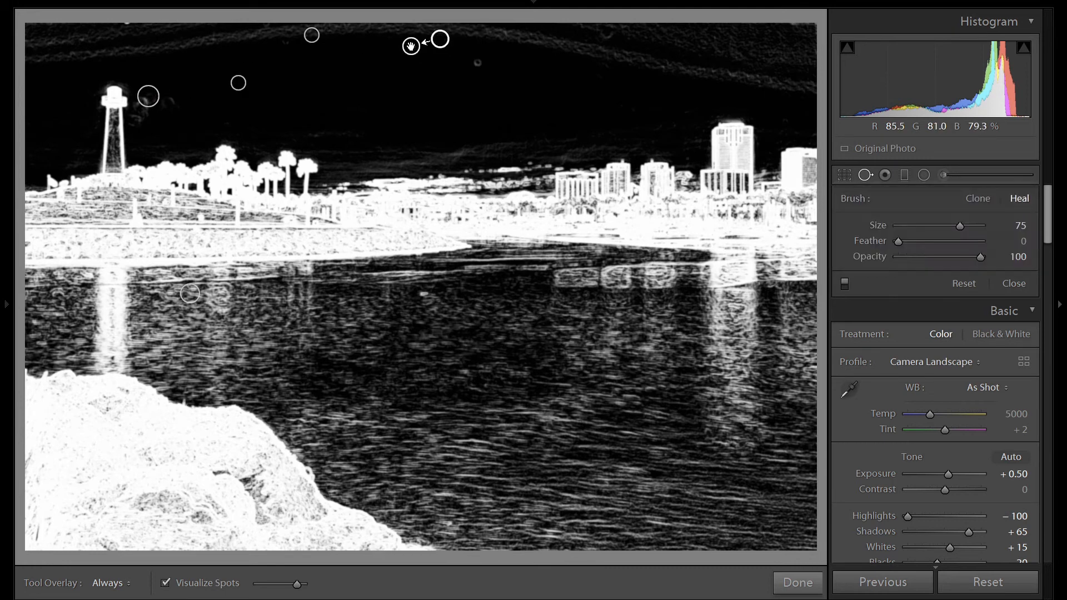
left_click(479, 64)
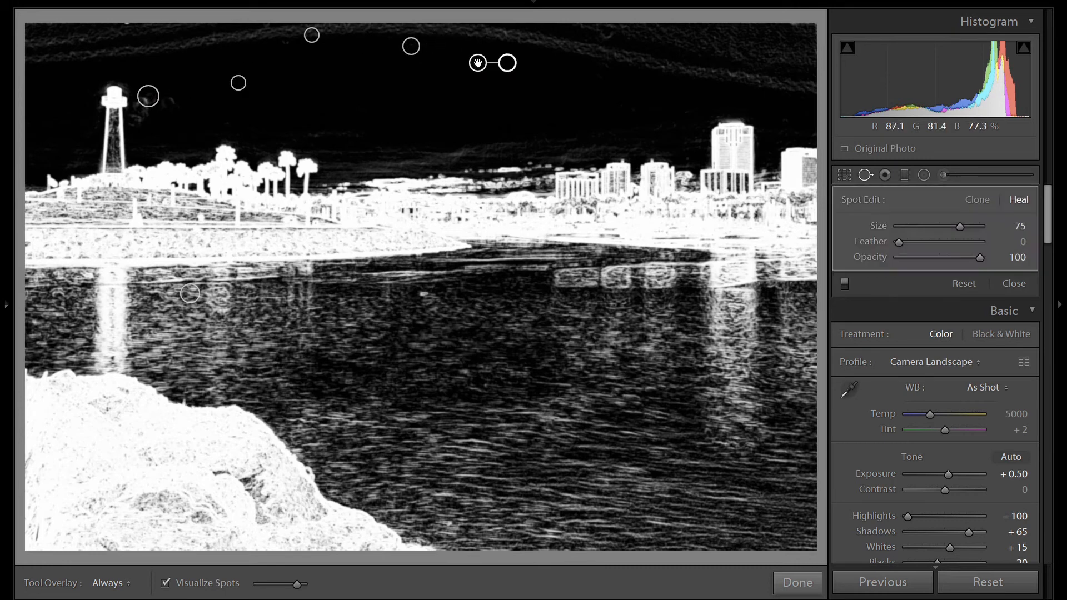
left_click(609, 35)
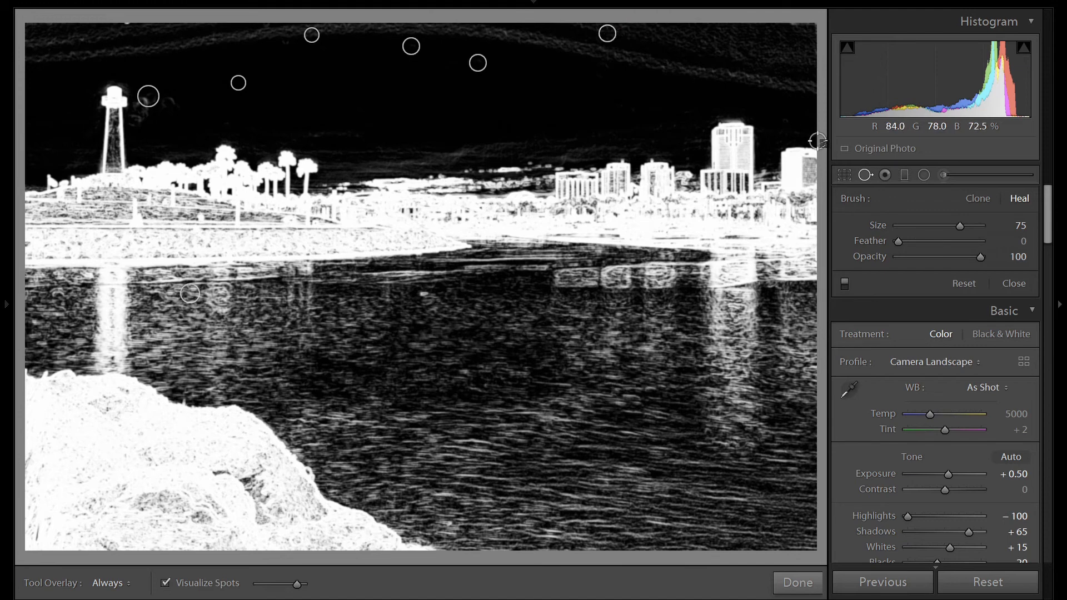
left_click(865, 175)
Add a slight dark post-crop vignette with the Amount at -5
scroll(1030, 372, "down", 20)
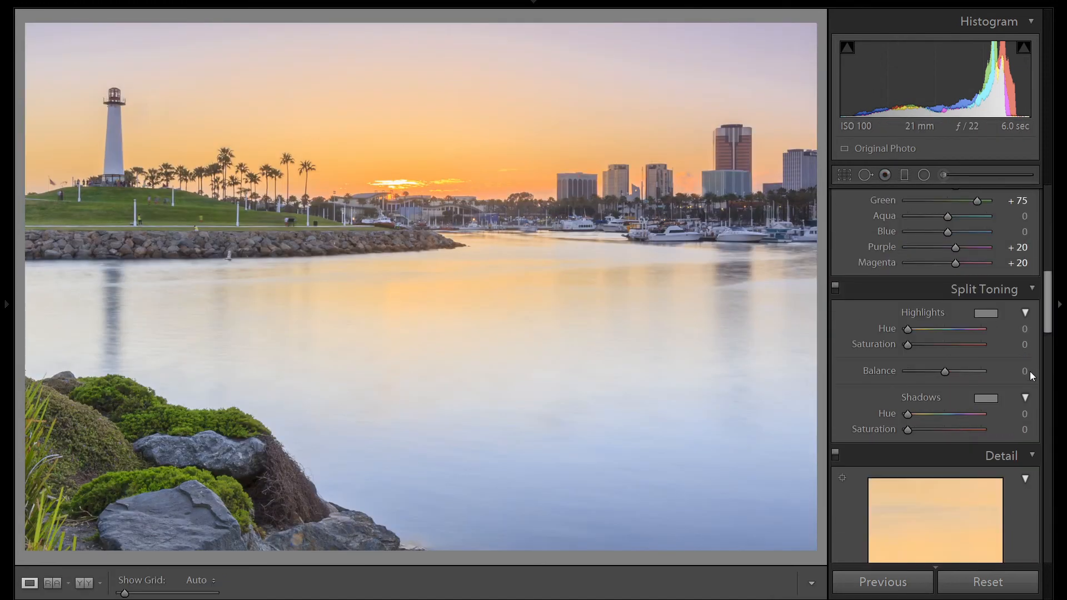
scroll(1029, 372, "down", 5)
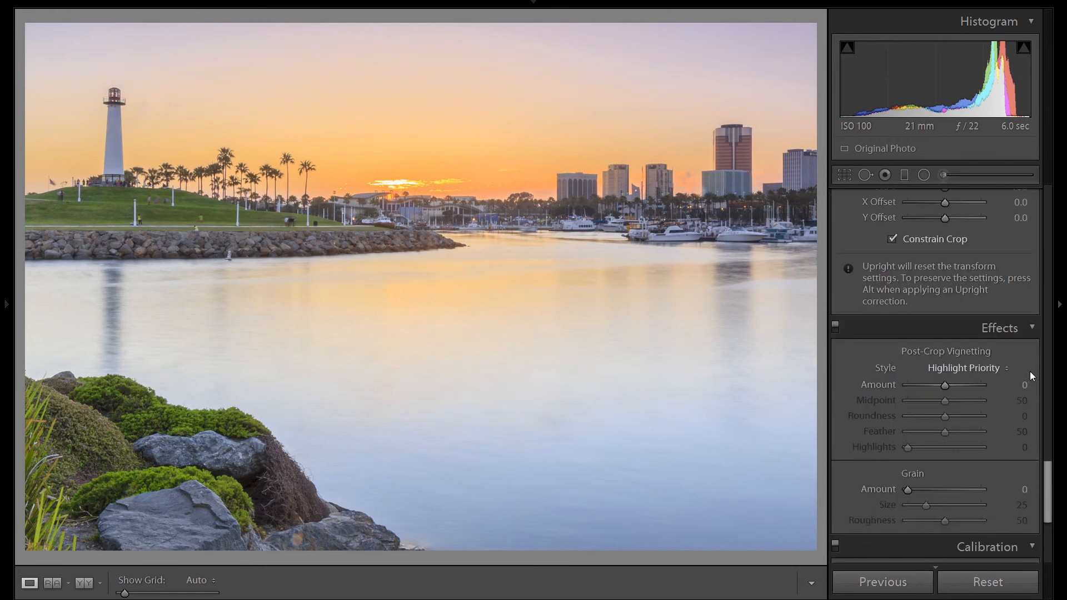
key("Down")
key("Down")
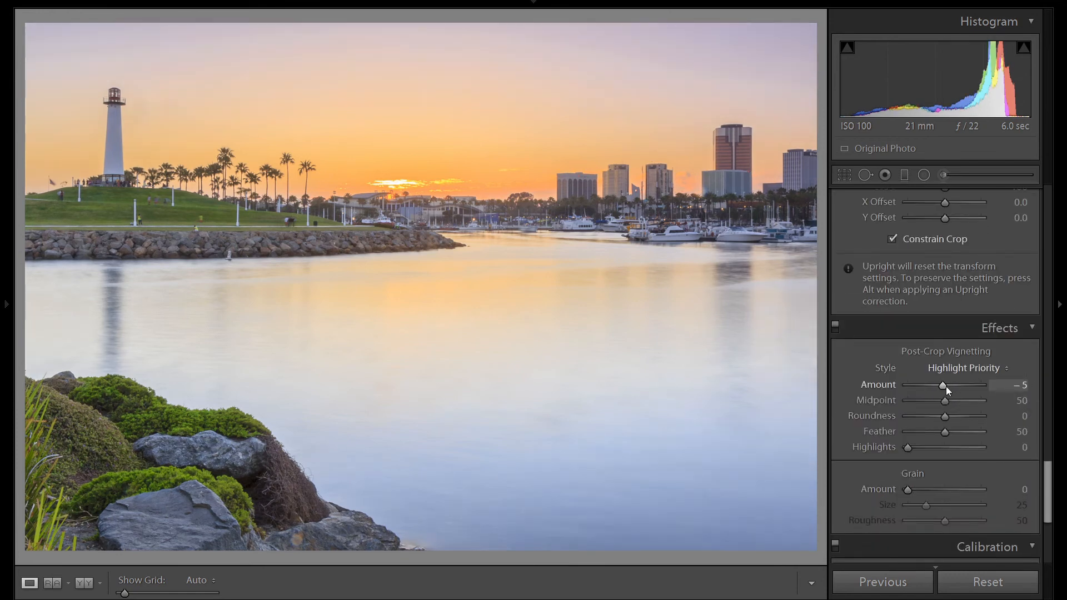
key("Up")
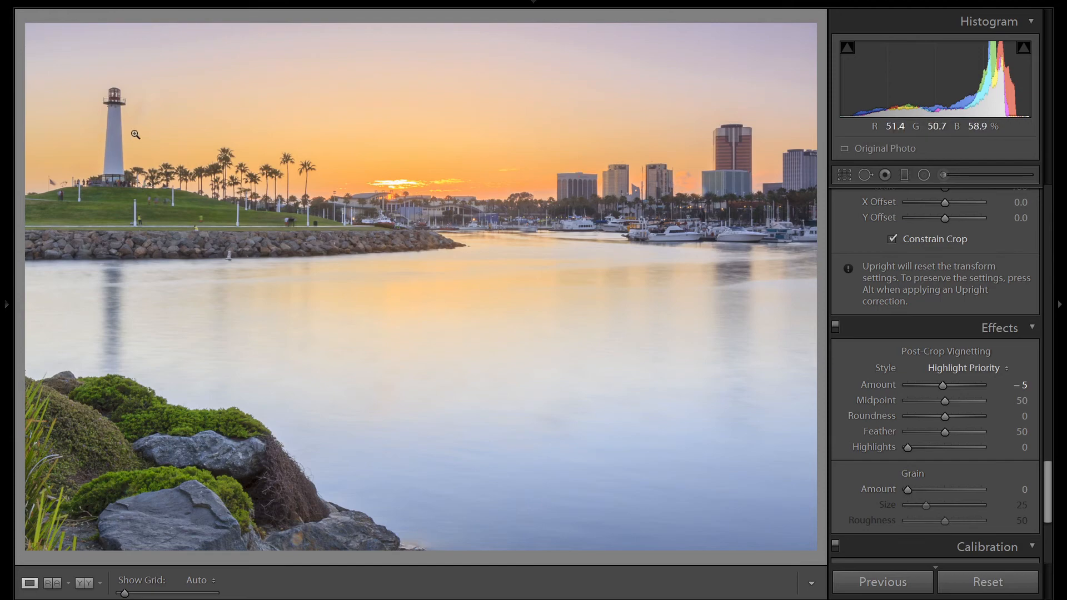
Paint a new adjustment brush mask down the white lighthouse tower, check its coverage with the overlay, and hide the overlay
left_click_drag(110, 127, 297, 234)
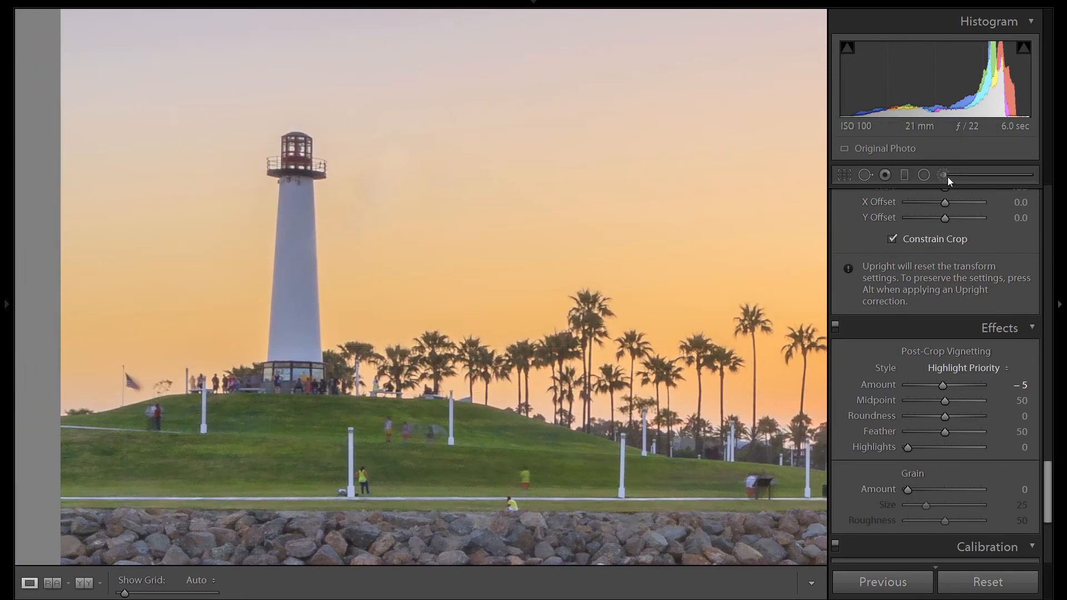
left_click(945, 176)
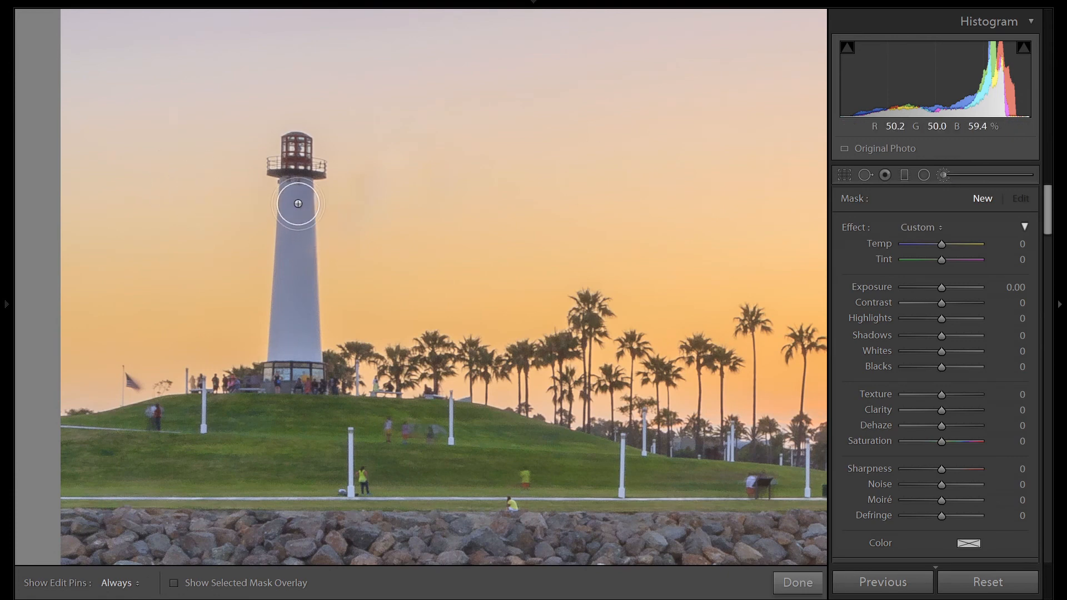
key("h")
key("h")
mouse_move(296, 194)
left_mouse_down()
mouse_move(284, 362)
mouse_move(298, 367)
left_mouse_up()
key("o")
key("h")
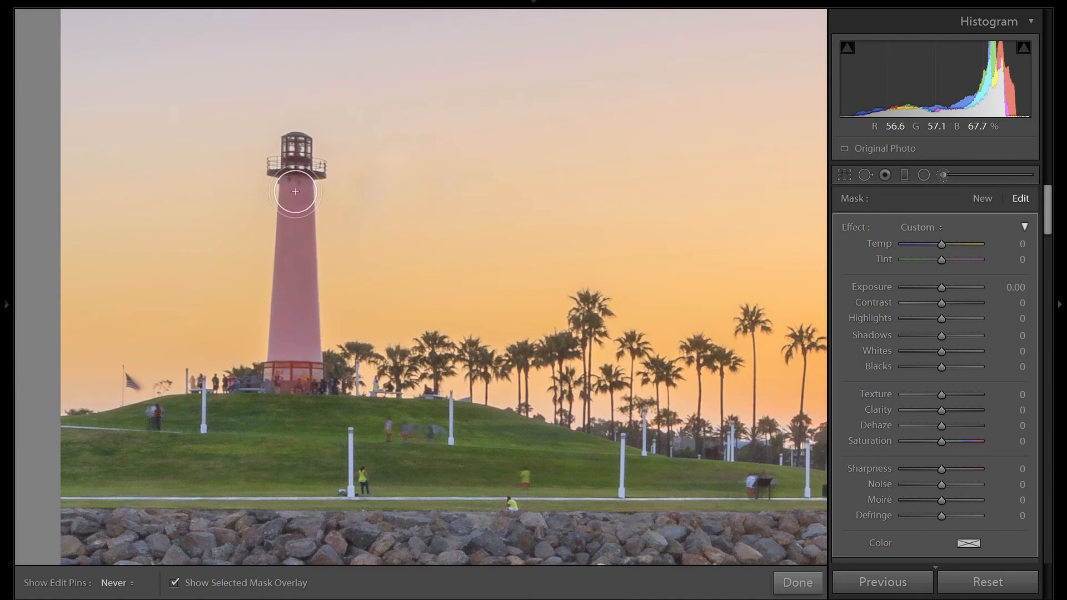
key("h")
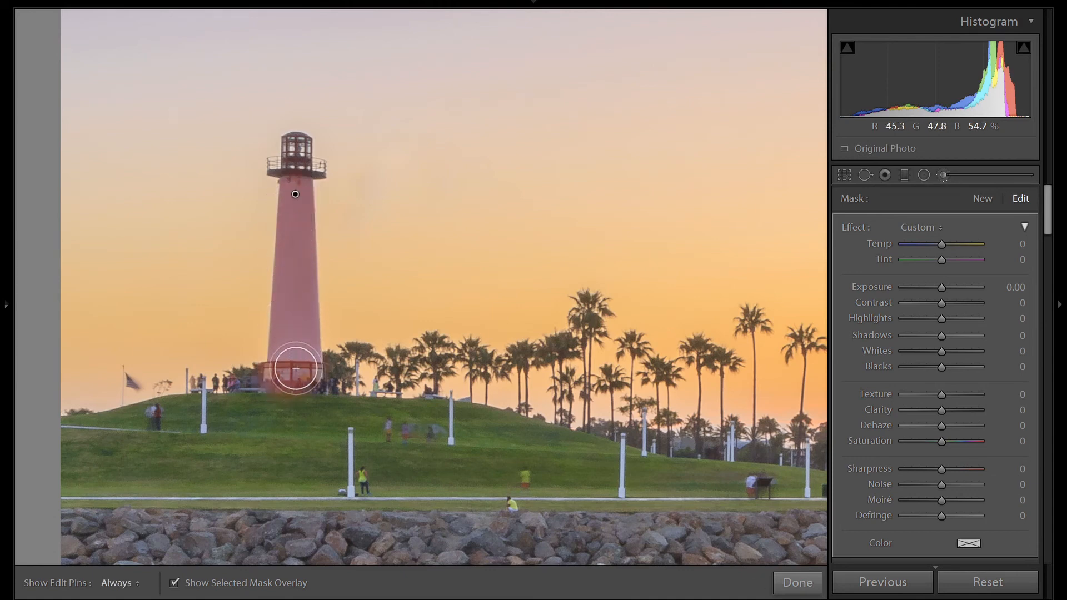
key("o")
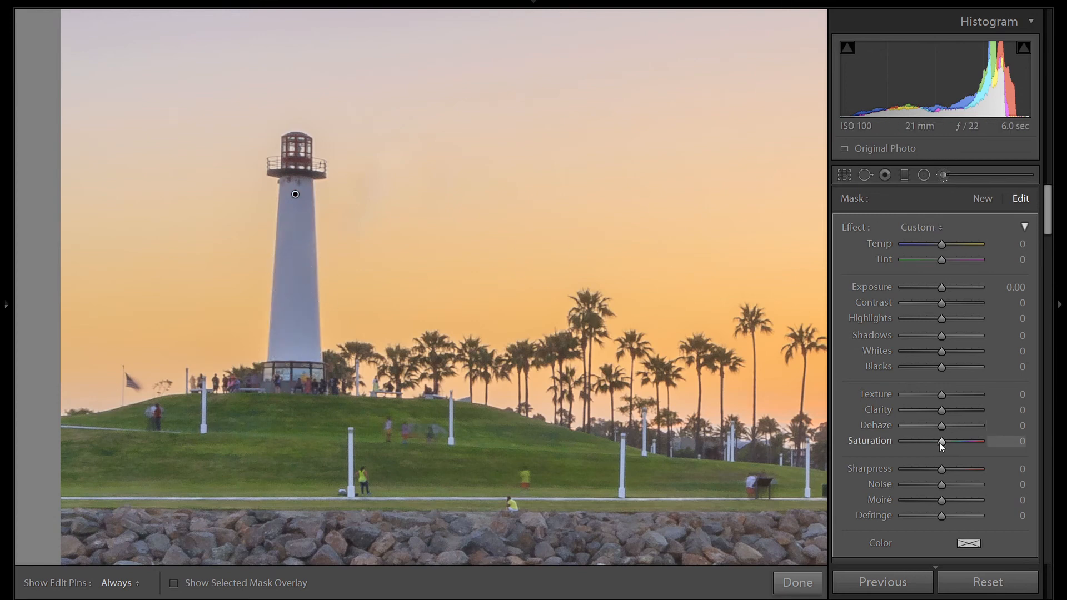
Set the lighthouse brush's Saturation to -61 and Exposure to 0.20, and finish the brush after comparing its effect off and on
left_click_drag(935, 442, 920, 445)
left_click_drag(942, 288, 944, 288)
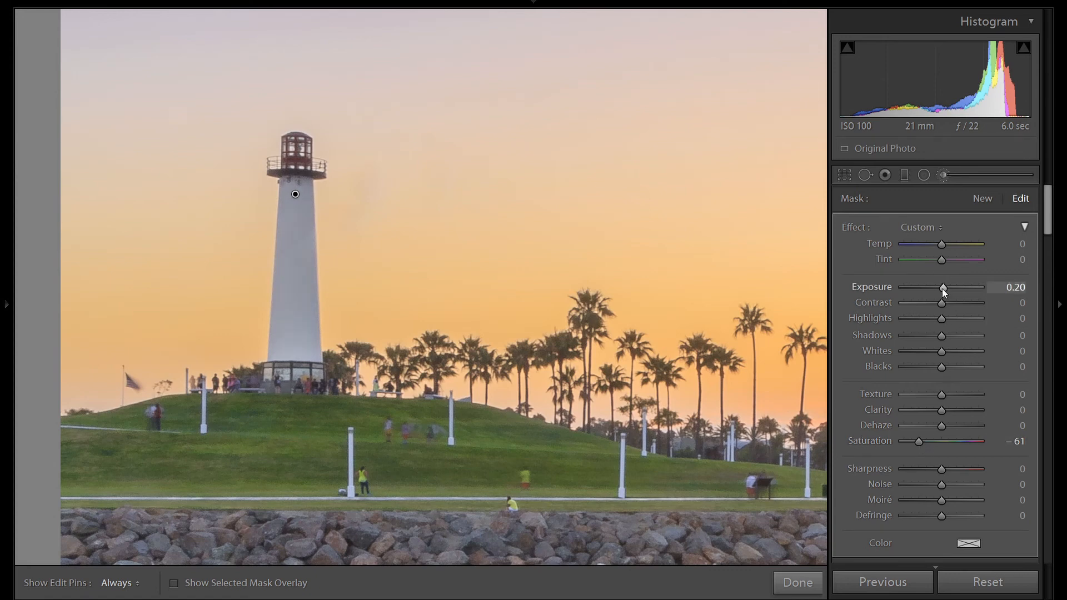
scroll(862, 473, "down", 3)
scroll(850, 483, "down", 3)
left_click(846, 494)
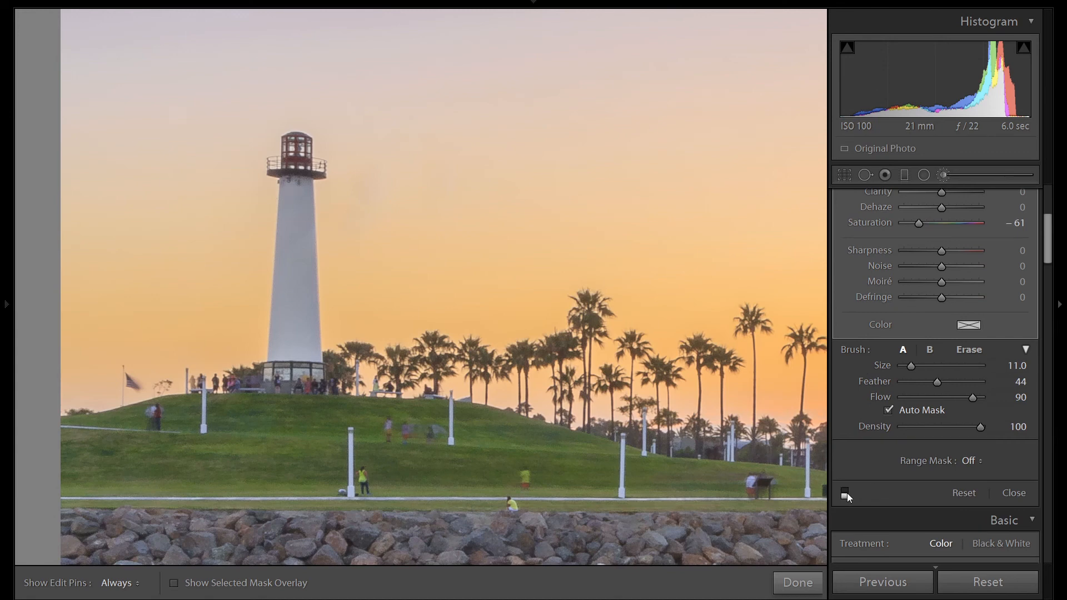
left_click(846, 494)
left_click(946, 173)
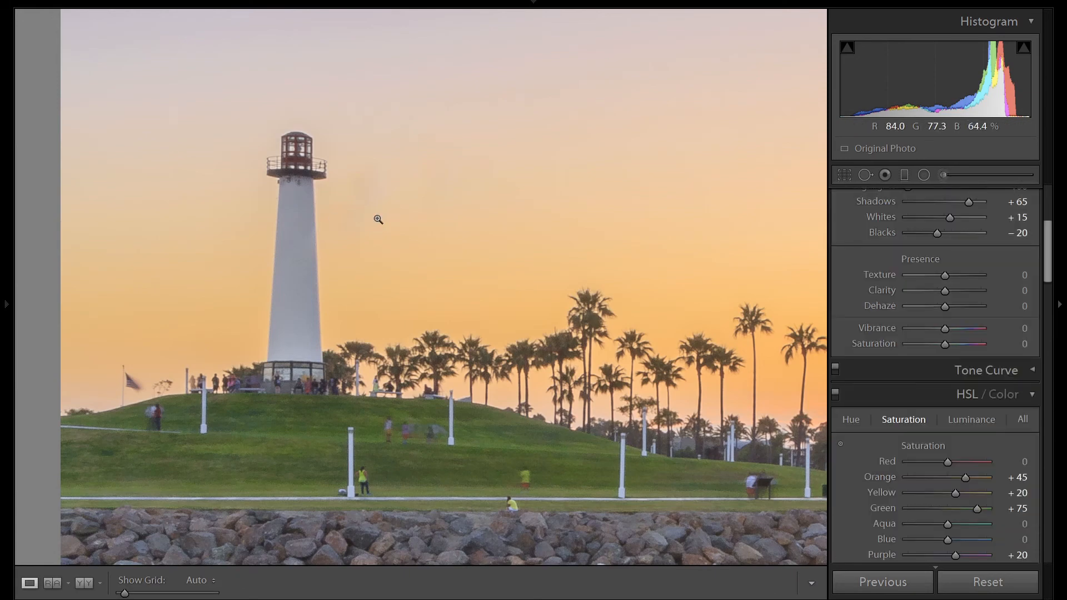
left_click(377, 219)
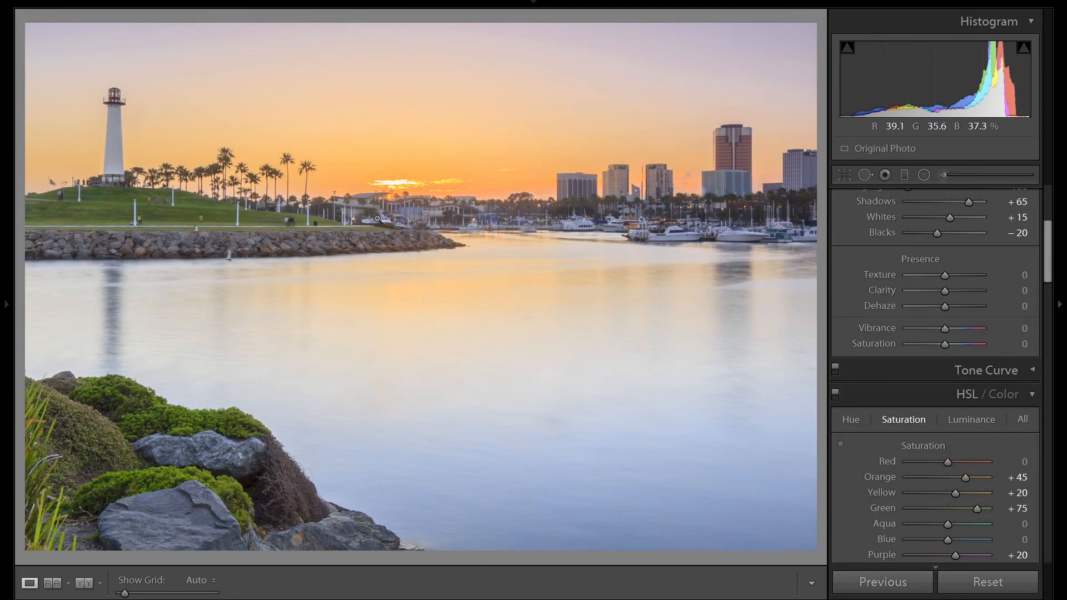